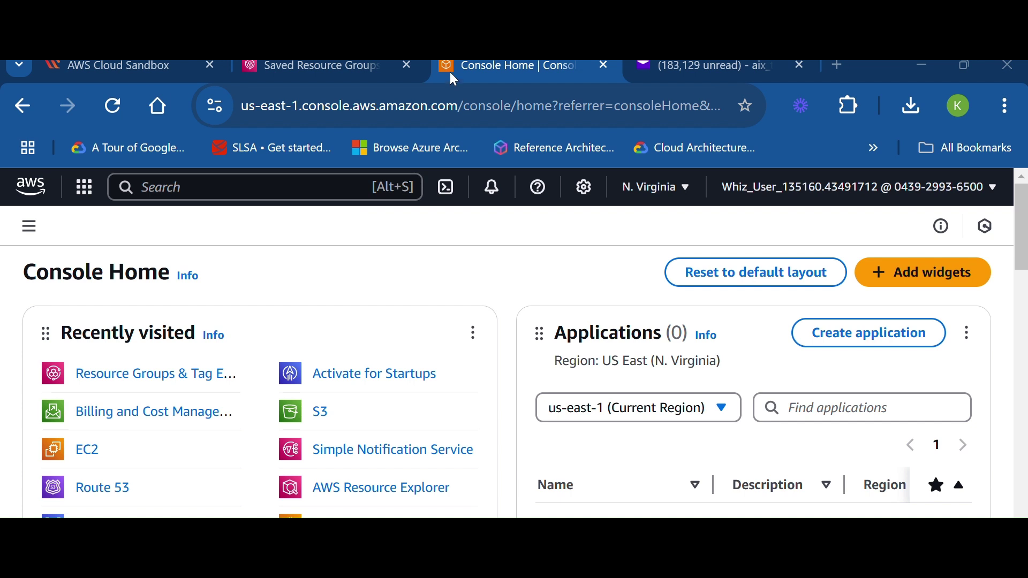
- Search the console for "resource" and open the Resource Groups & Tag Editor service
left_click(156, 191)
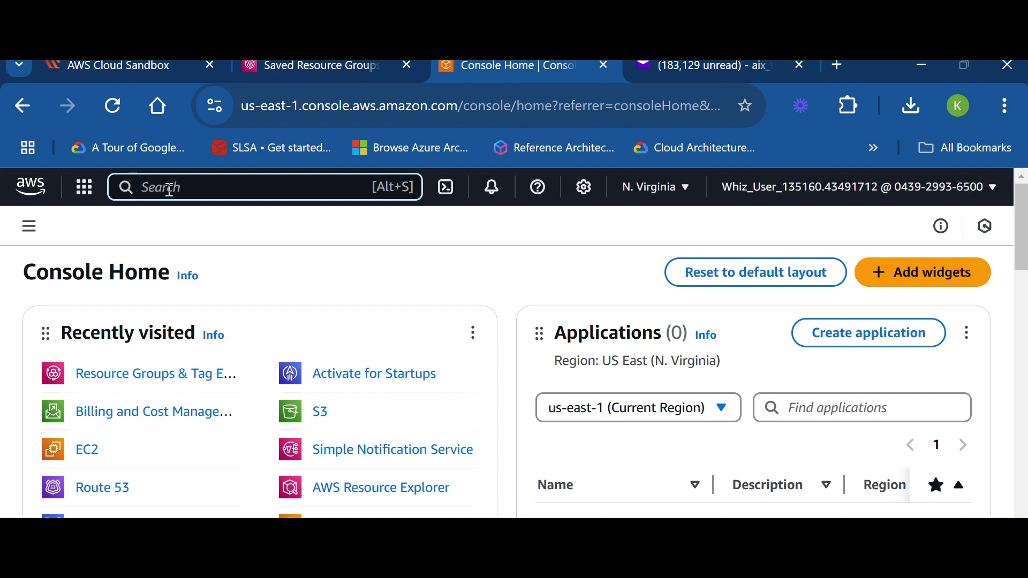
type("reservations")
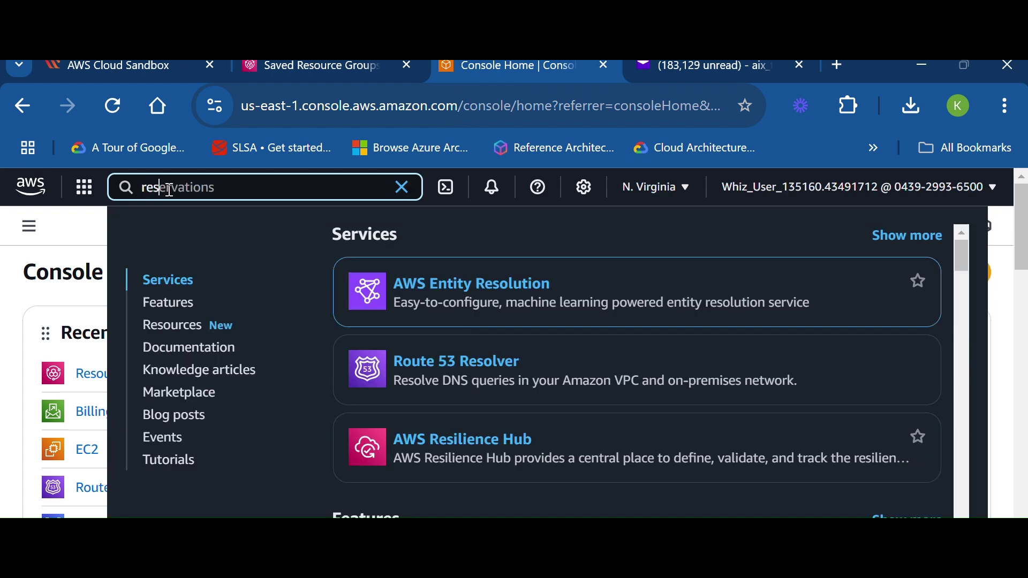
key("ctrl+Delete")
type("ource")
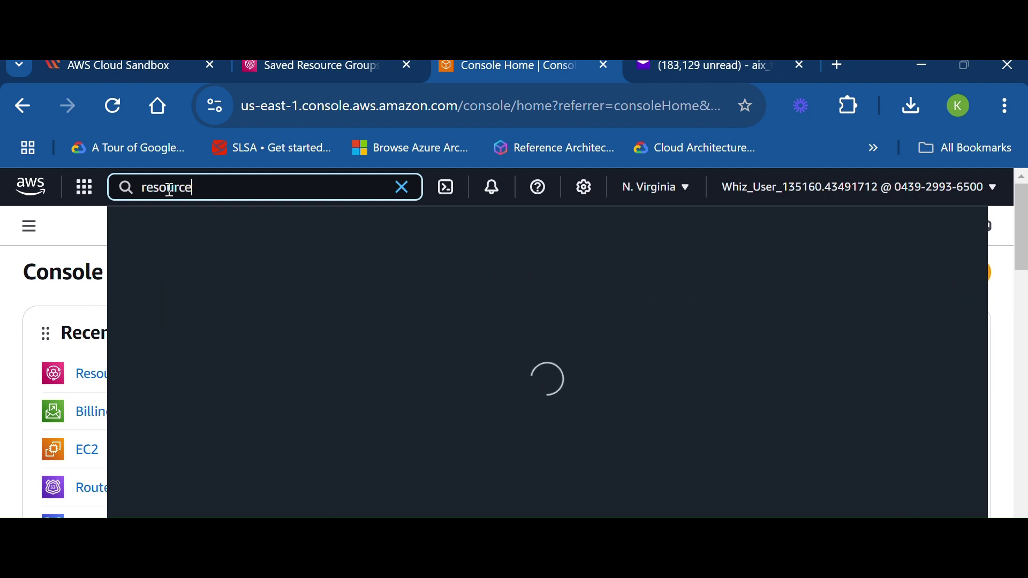
mouse_move(391, 64)
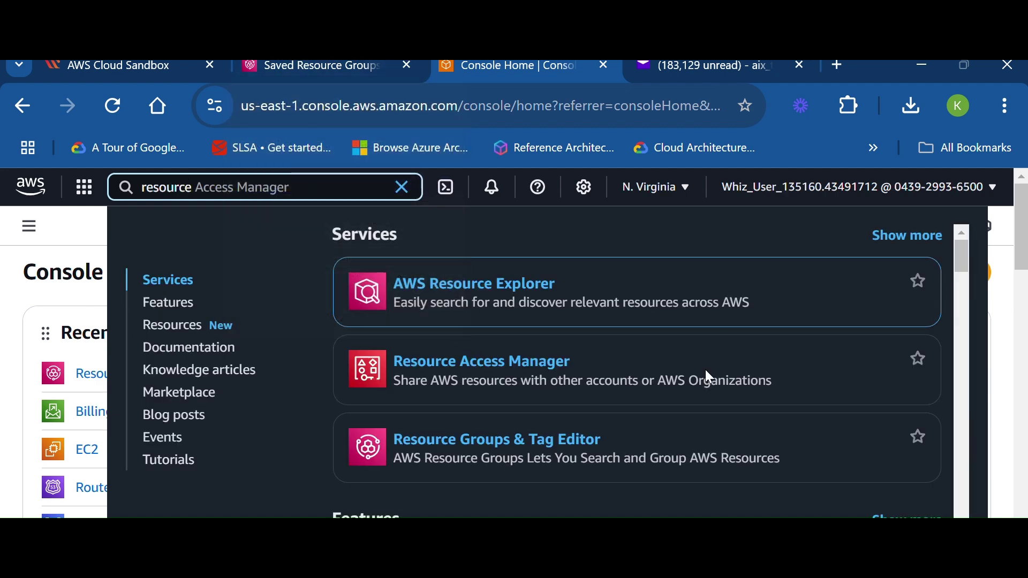
scroll(408, 425, "down", 2)
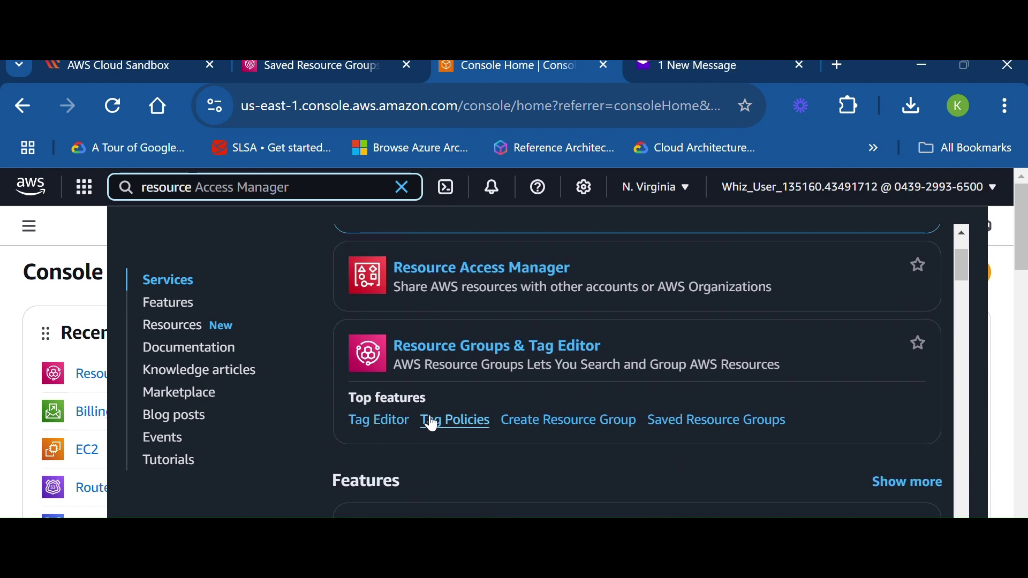
scroll(482, 418, "up", 3)
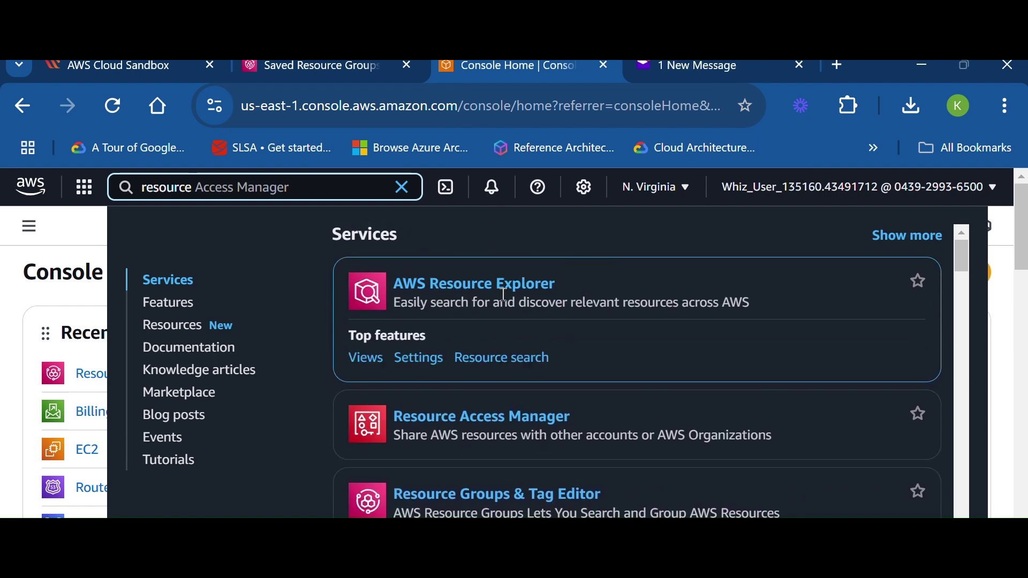
scroll(554, 322, "down", 3)
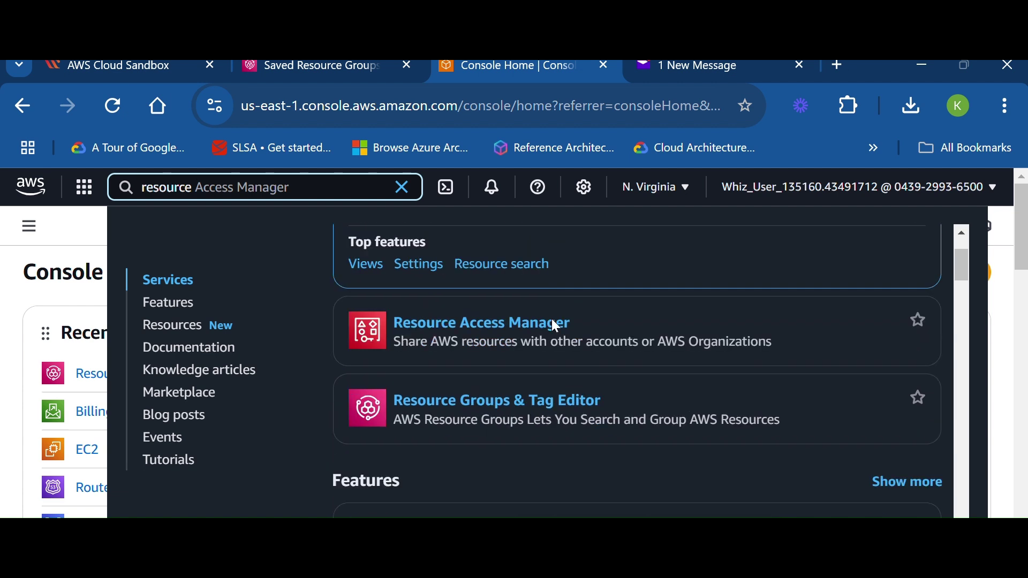
mouse_move(500, 291)
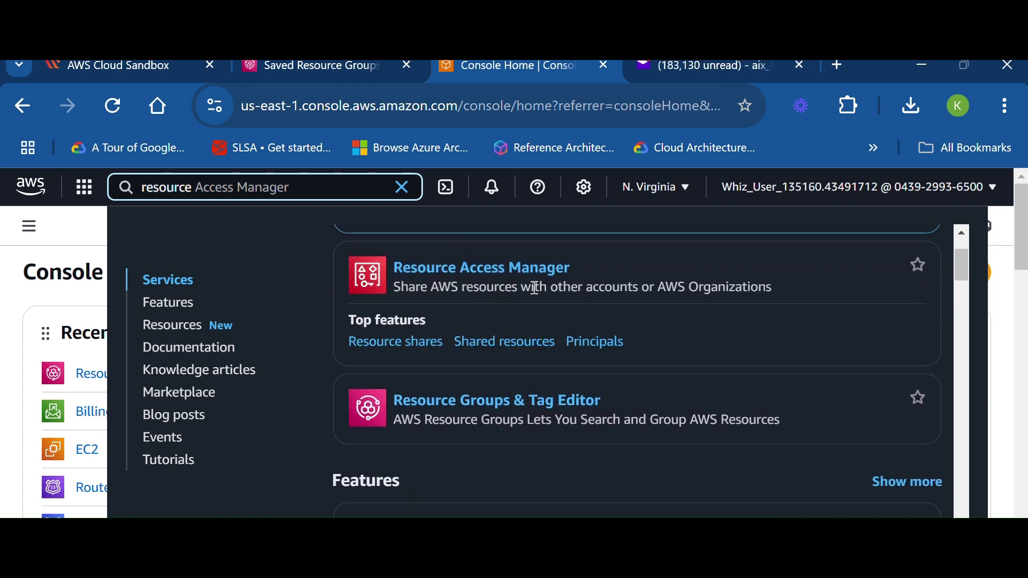
mouse_move(461, 397)
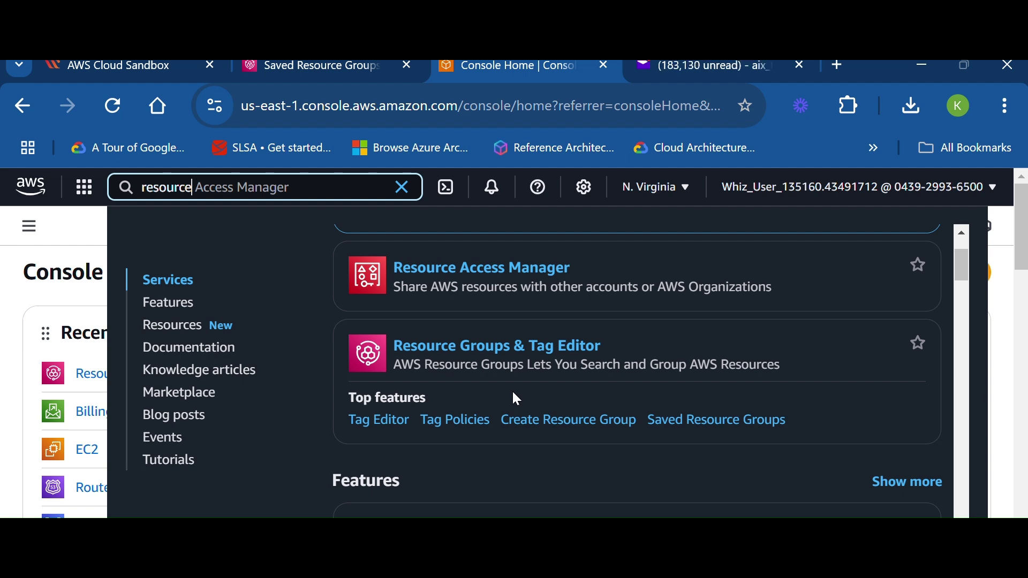
left_click(509, 348)
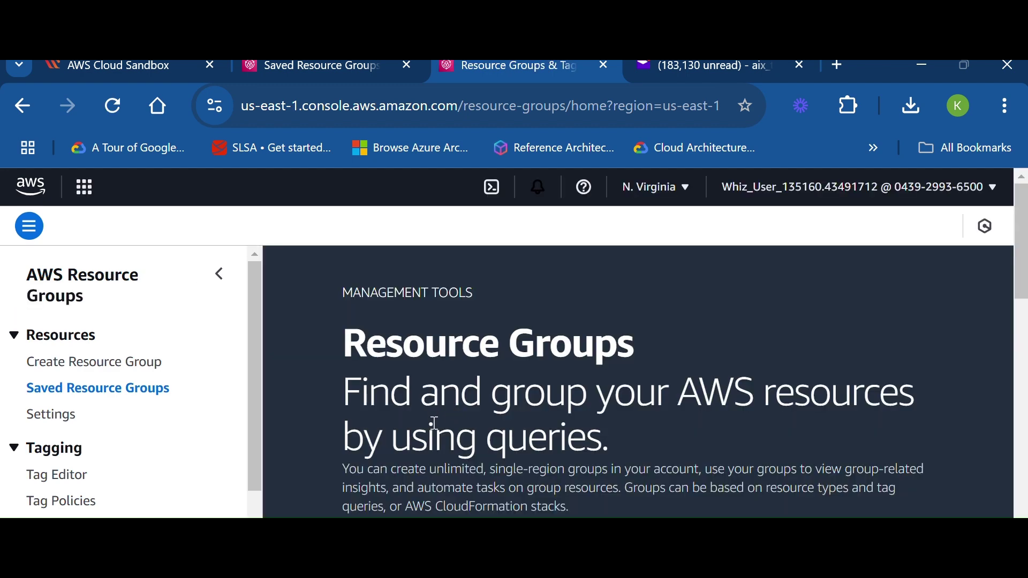
- Start a new tag-based resource group and set its resource types to AWS::AllSupported
scroll(621, 391, "down", 7)
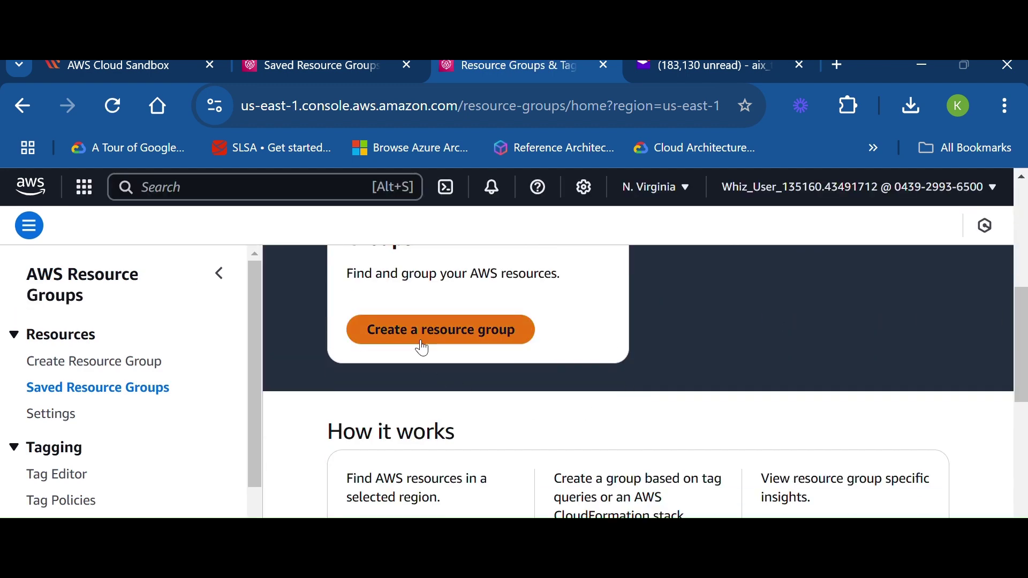
left_click(423, 347)
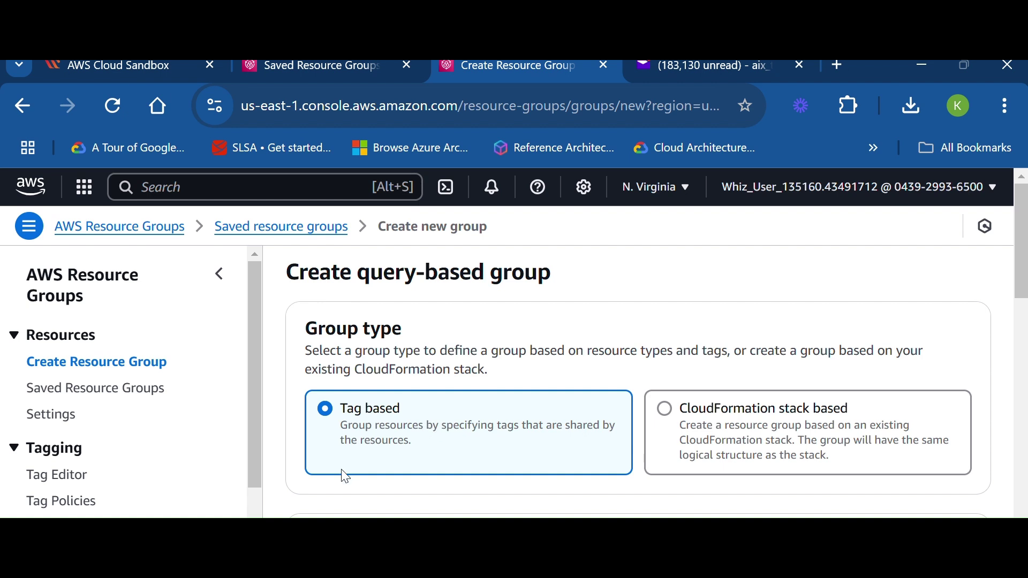
scroll(408, 432, "down", 1)
scroll(405, 426, "down", 3)
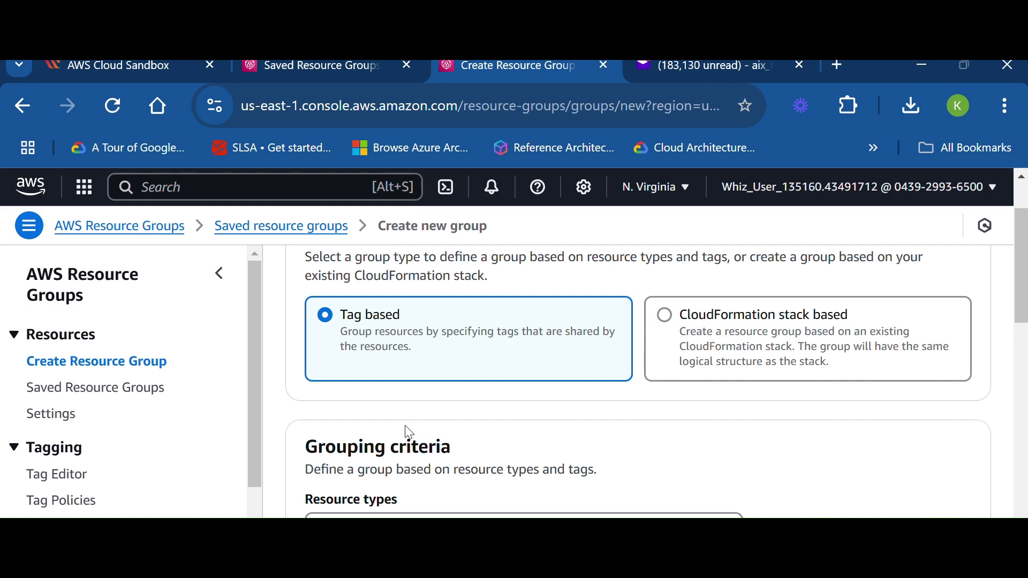
left_click(437, 446)
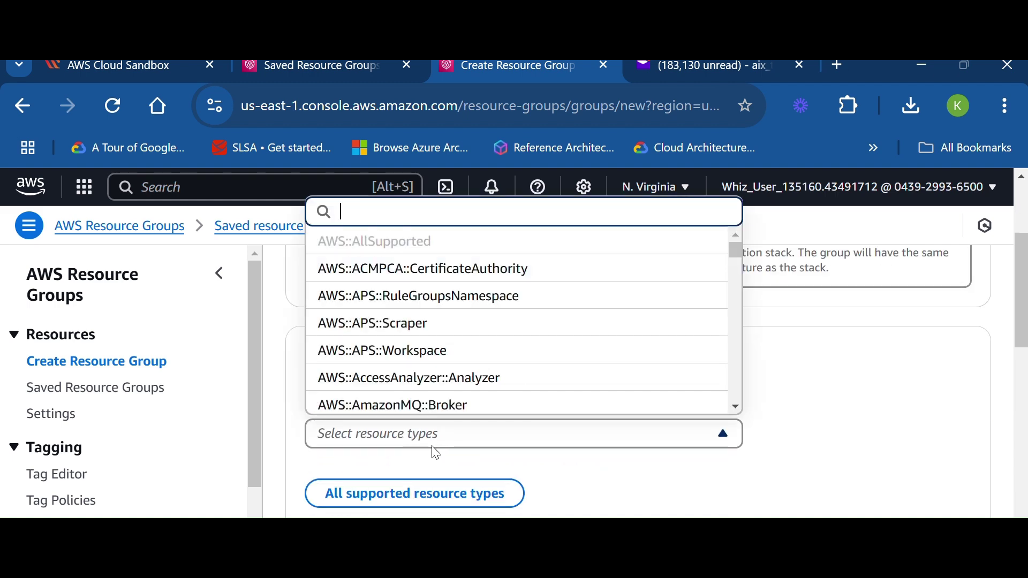
left_click(432, 405)
left_click(431, 432)
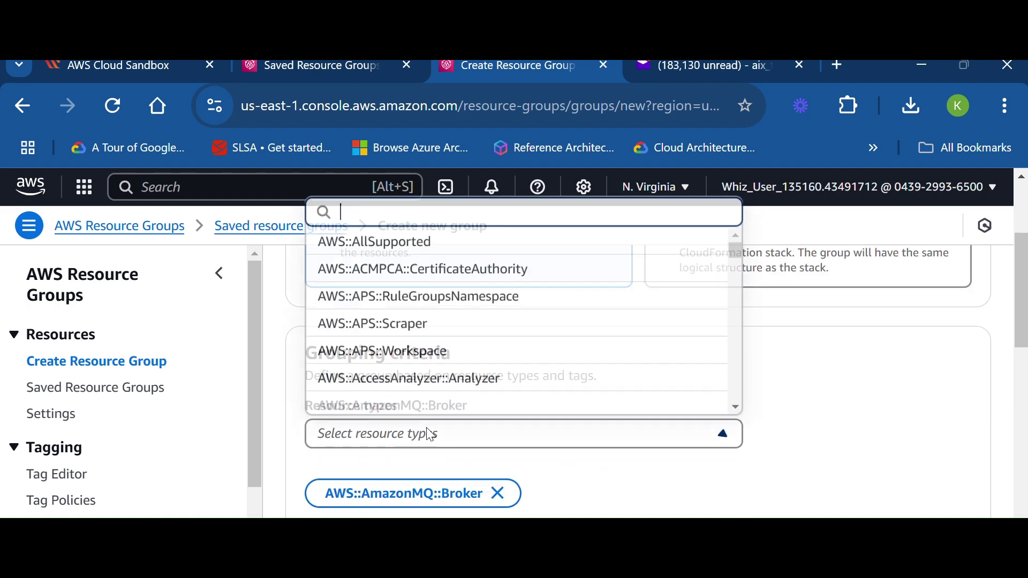
left_click(422, 241)
scroll(488, 369, "down", 3)
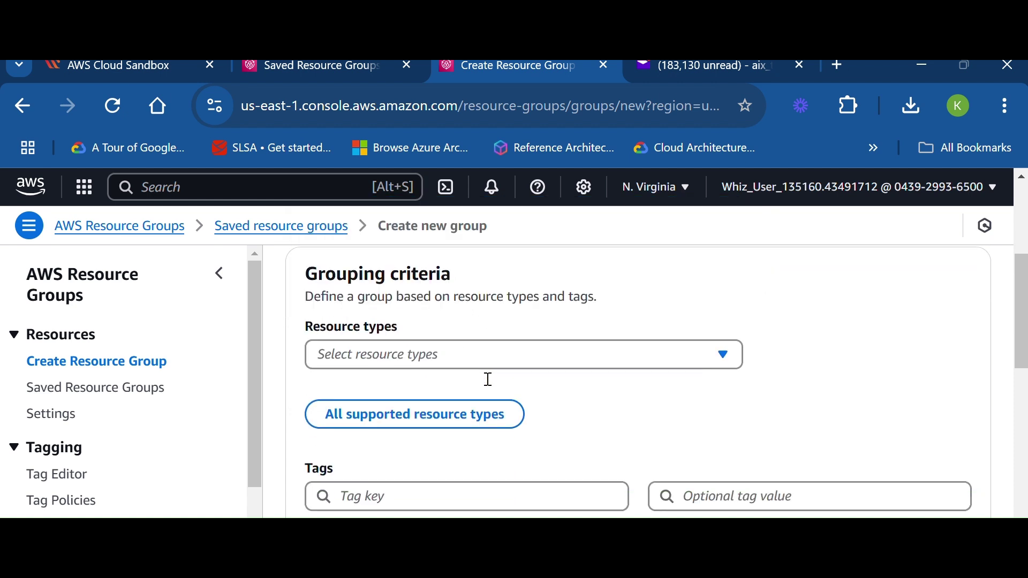
- Set the grouping tag to key Department with value Marketing
left_click(460, 387)
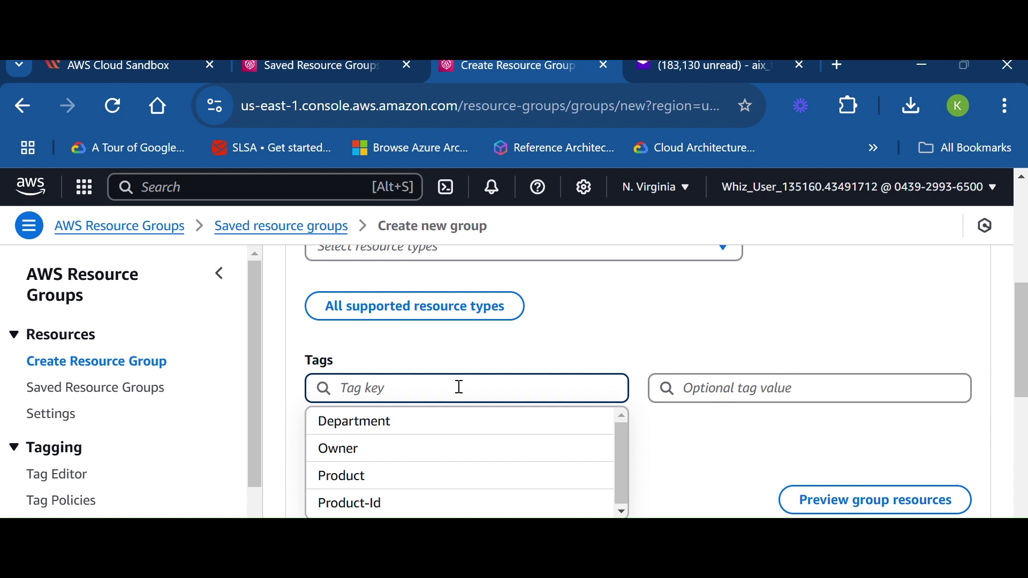
left_click(390, 426)
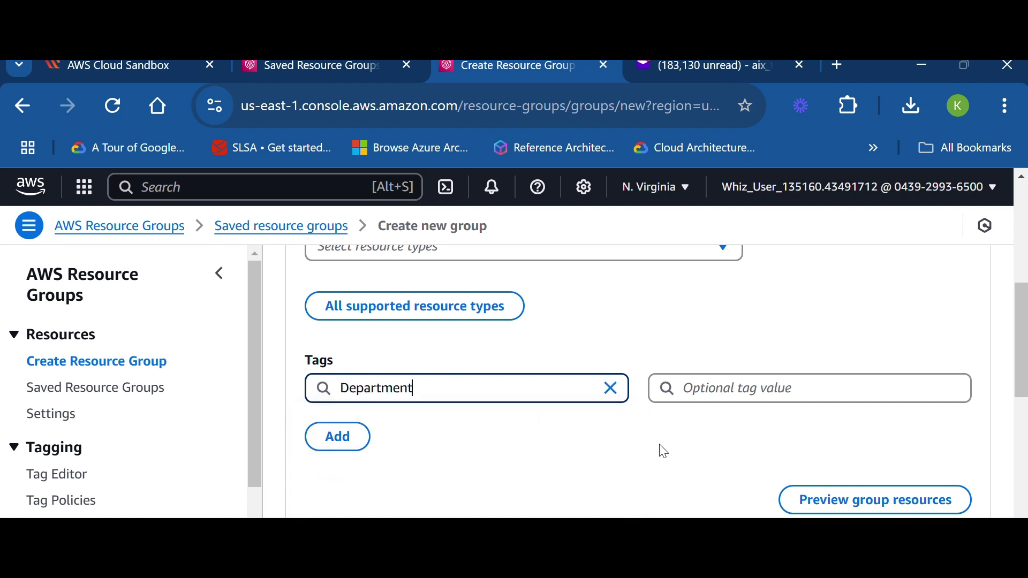
left_click(694, 391)
type("M")
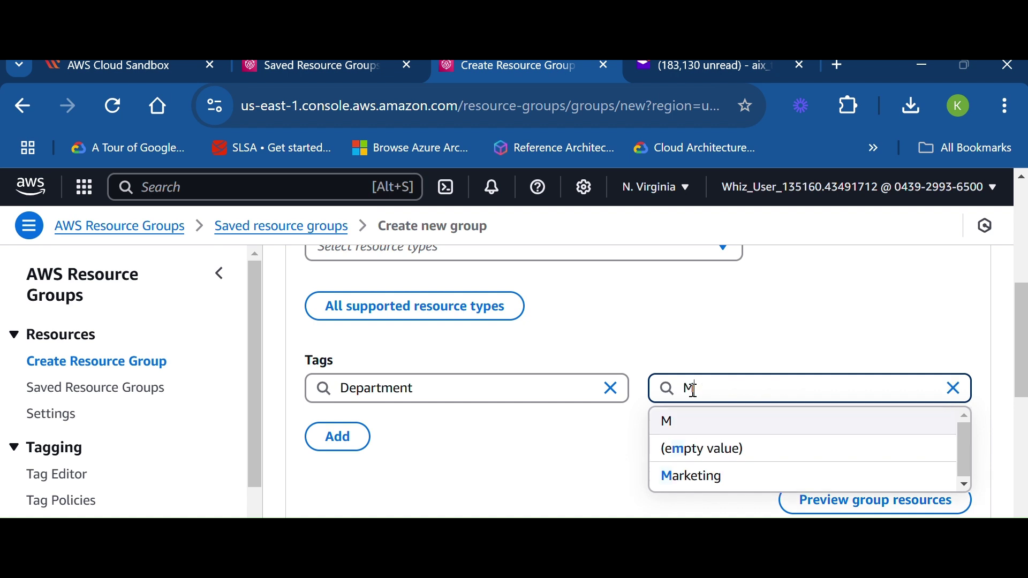
type("arketing")
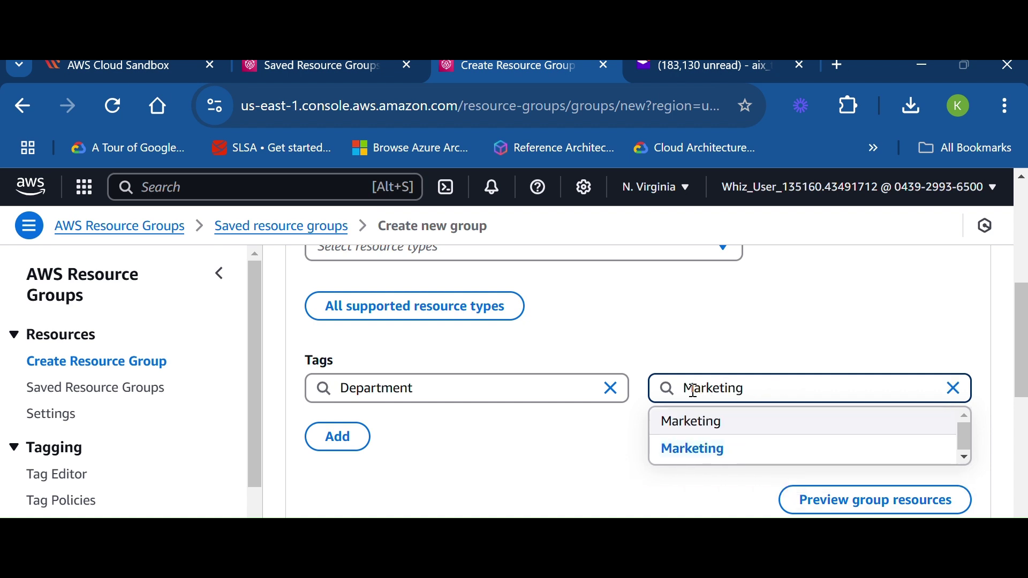
- Name the group MarketingRG in the group details
scroll(627, 339, "up", 5)
scroll(627, 339, "up", 2)
scroll(624, 337, "down", 3)
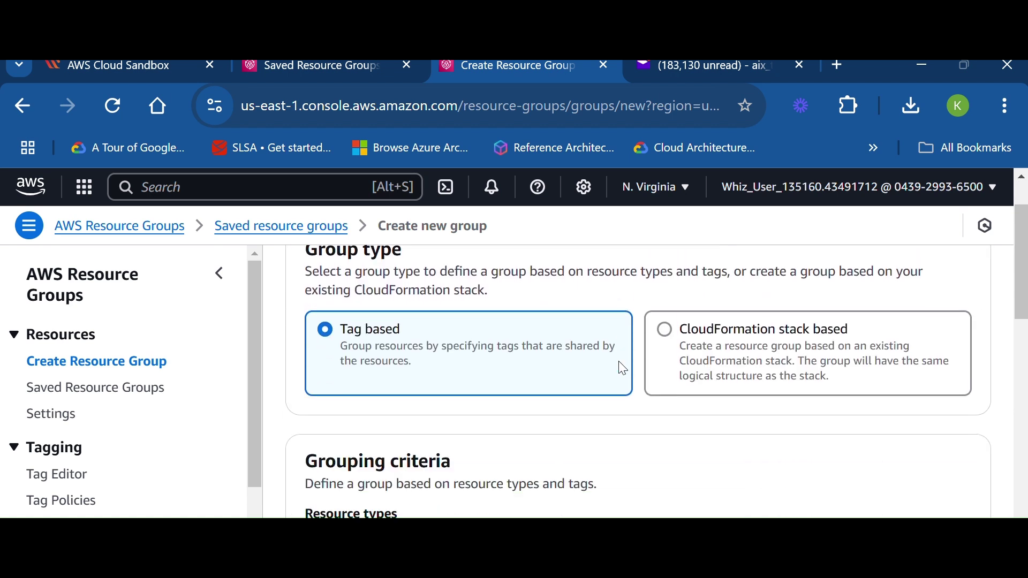
scroll(619, 362, "up", 2)
scroll(624, 369, "up", 2)
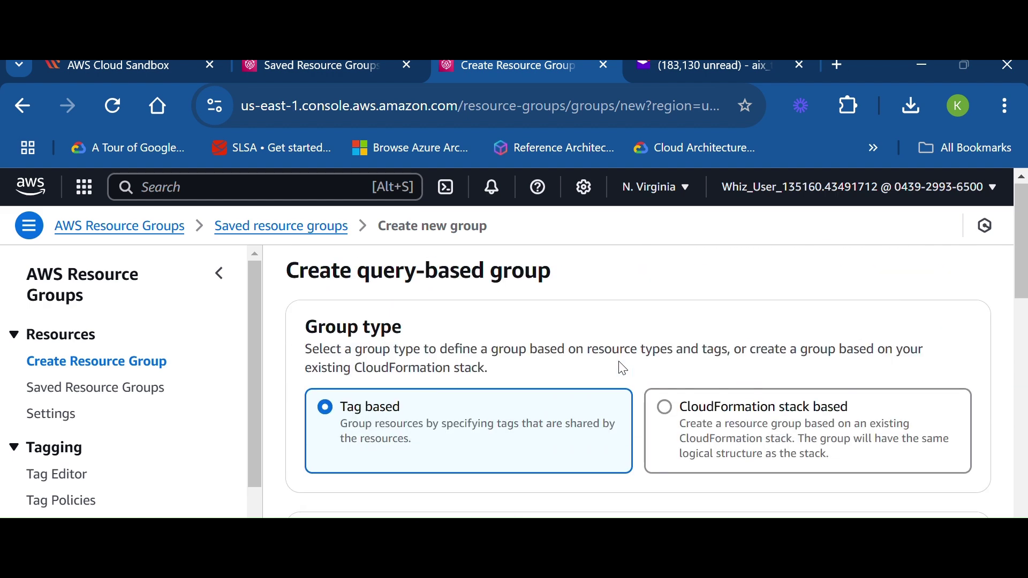
scroll(622, 369, "down", 10)
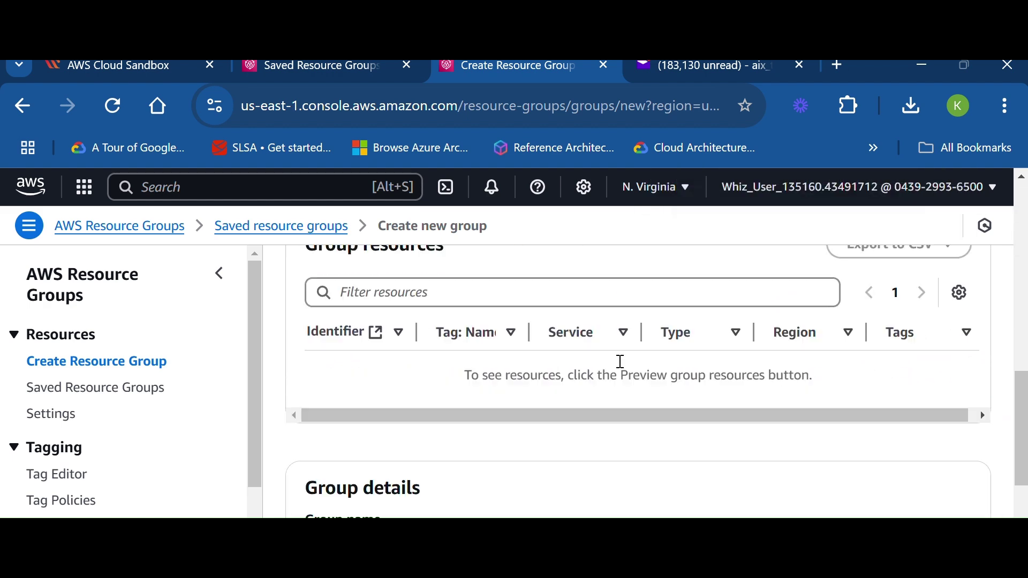
scroll(619, 365, "down", 3)
left_click(381, 417)
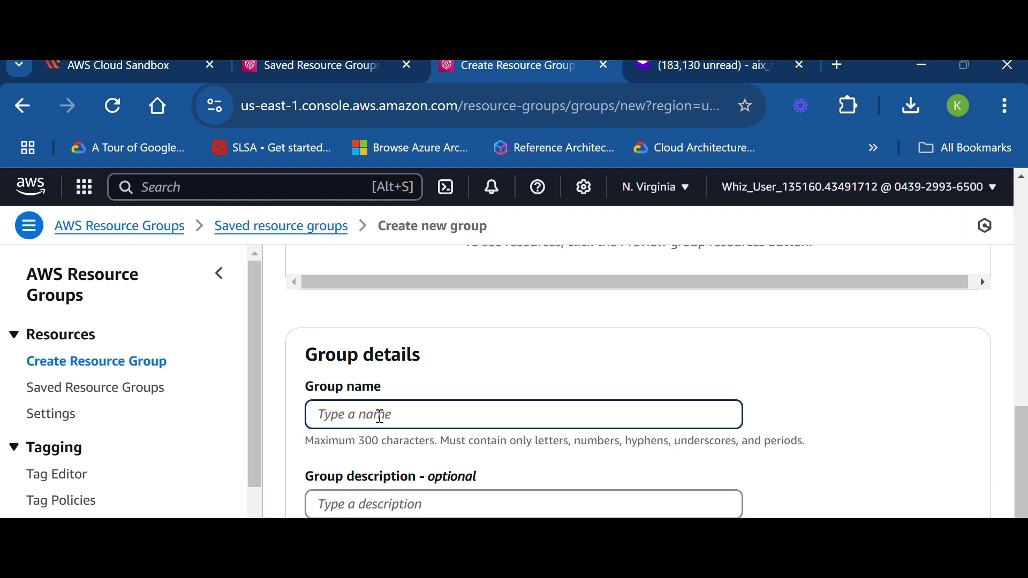
type("MarketingRG")
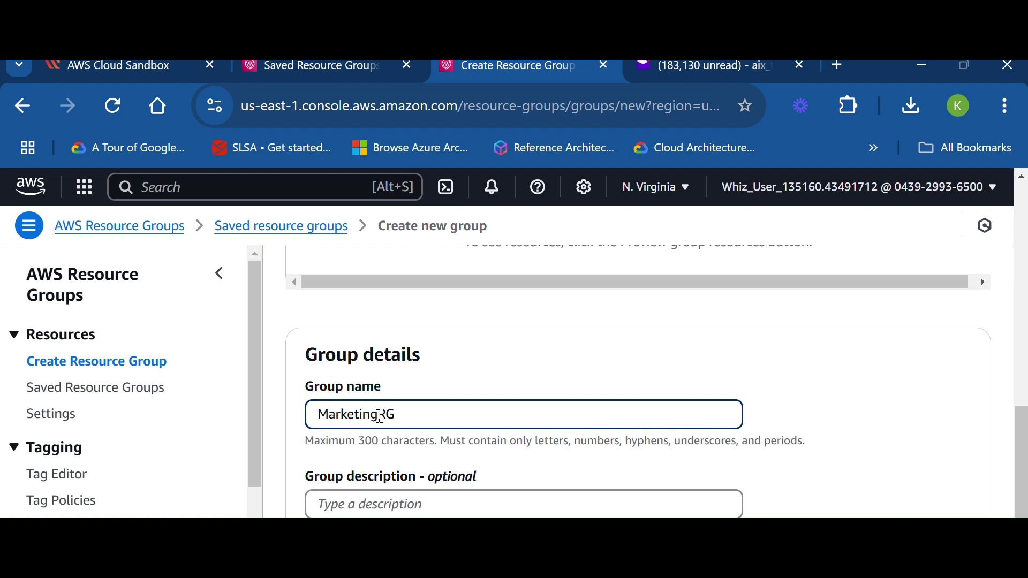
- Review the grouping criteria, create the resource group, and highlight the ARN in its group details
scroll(420, 416, "down", 10)
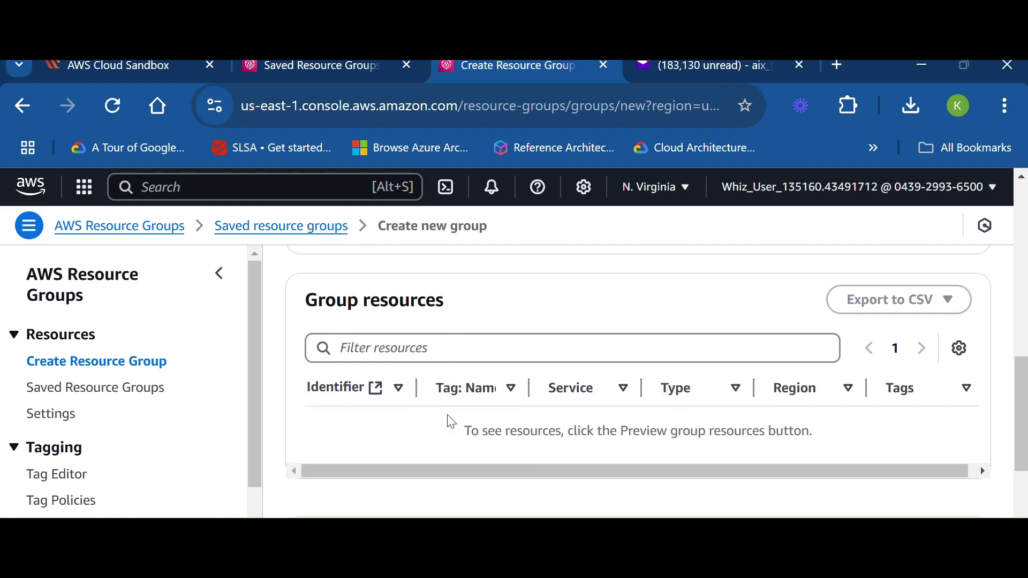
scroll(452, 423, "up", 3)
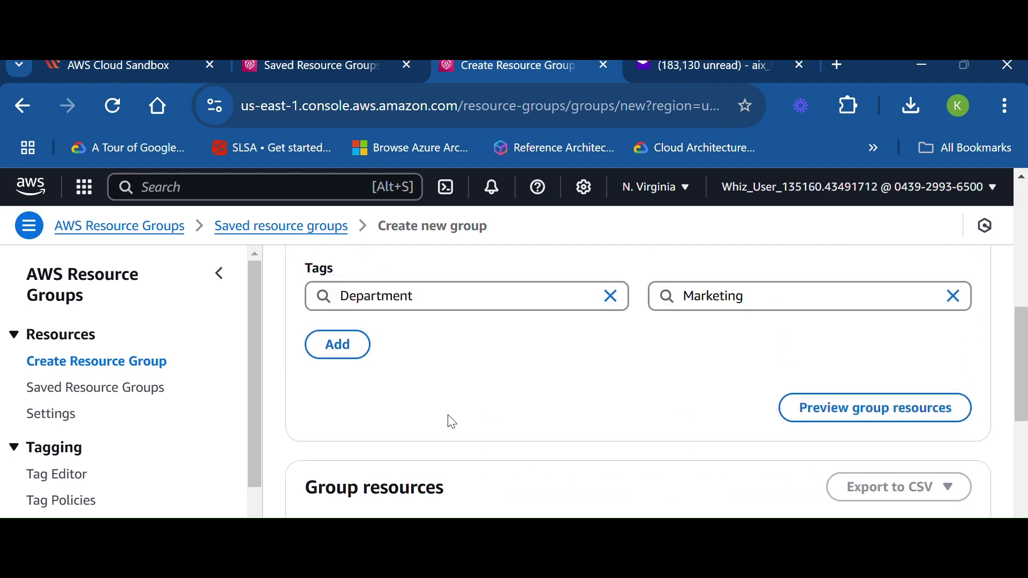
scroll(714, 503, "up", 2)
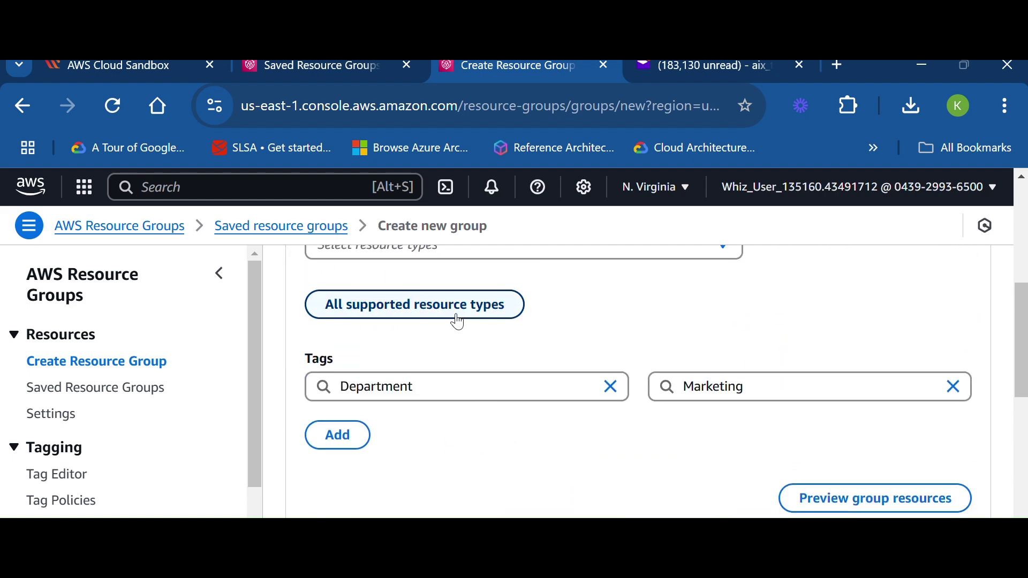
scroll(457, 320, "down", 5)
scroll(464, 319, "down", 5)
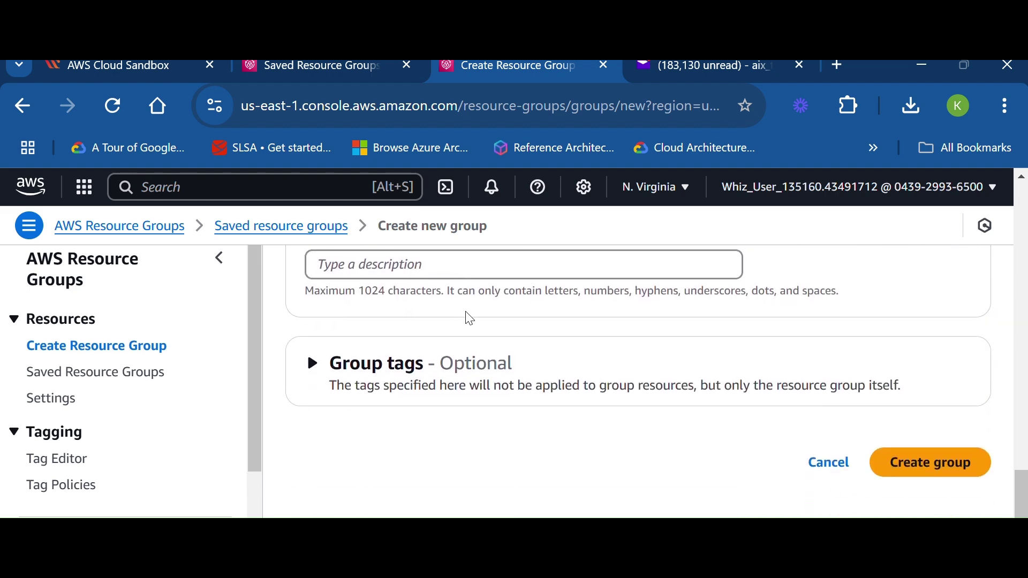
left_click(898, 468)
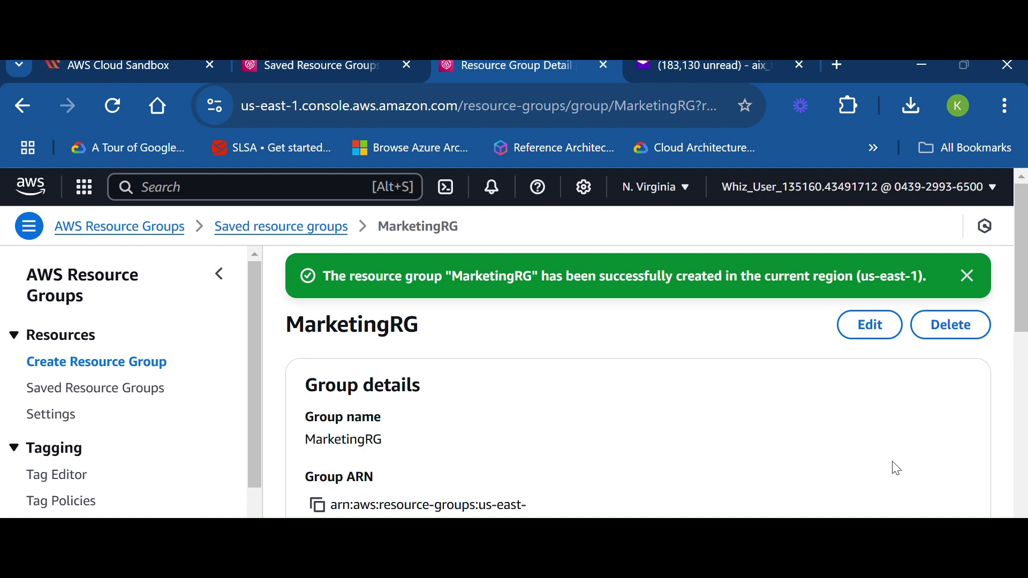
scroll(900, 470, "down", 2)
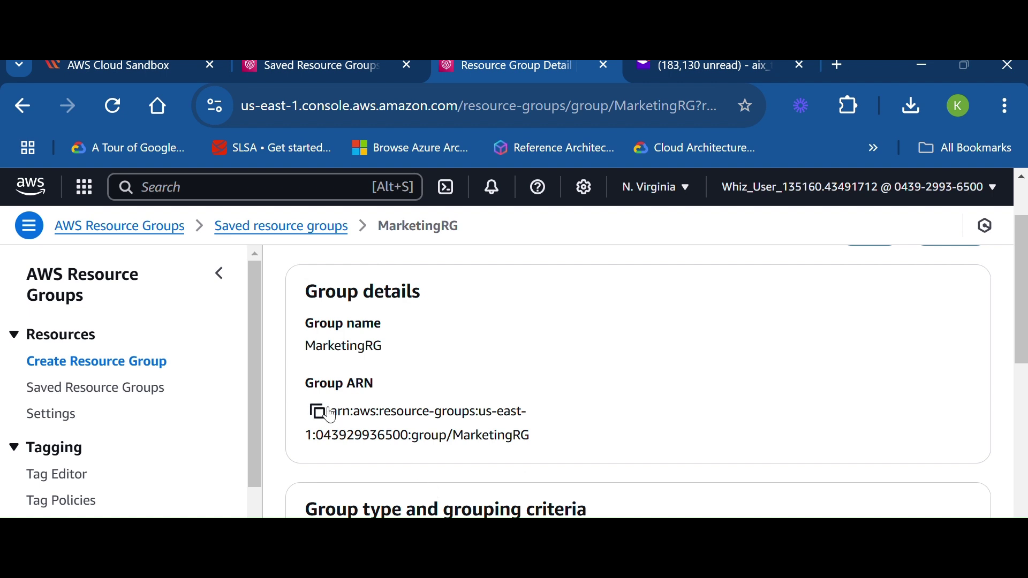
left_click_drag(544, 446, 332, 401)
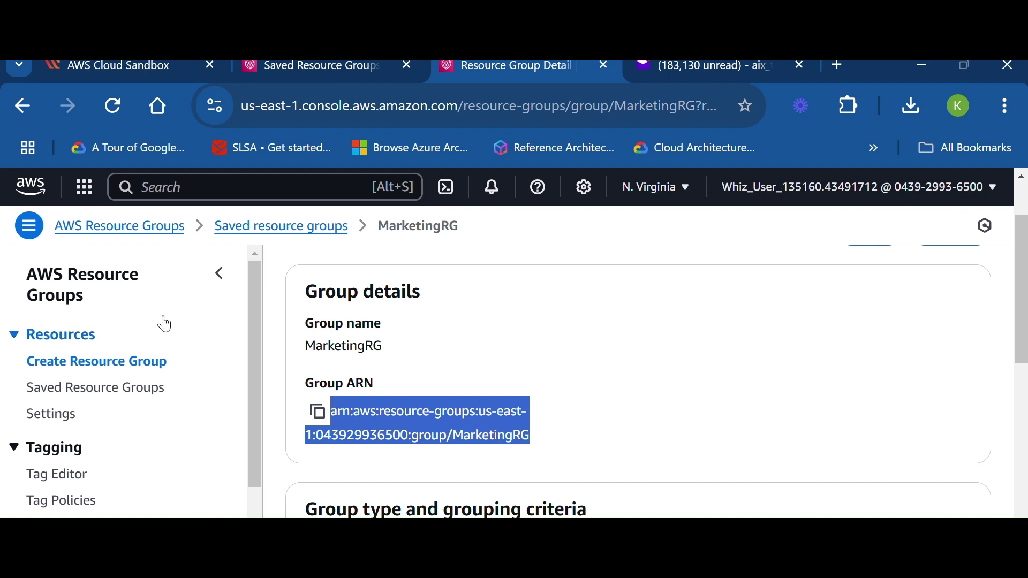
- Go to the EC2 service and start launching a new instance from its dashboard
left_click(84, 192)
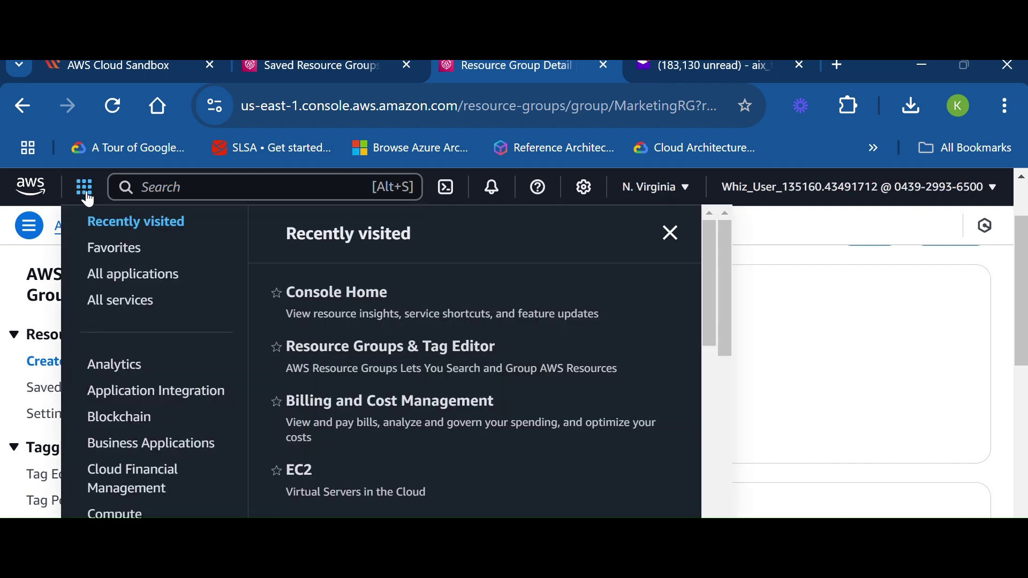
left_click(169, 182)
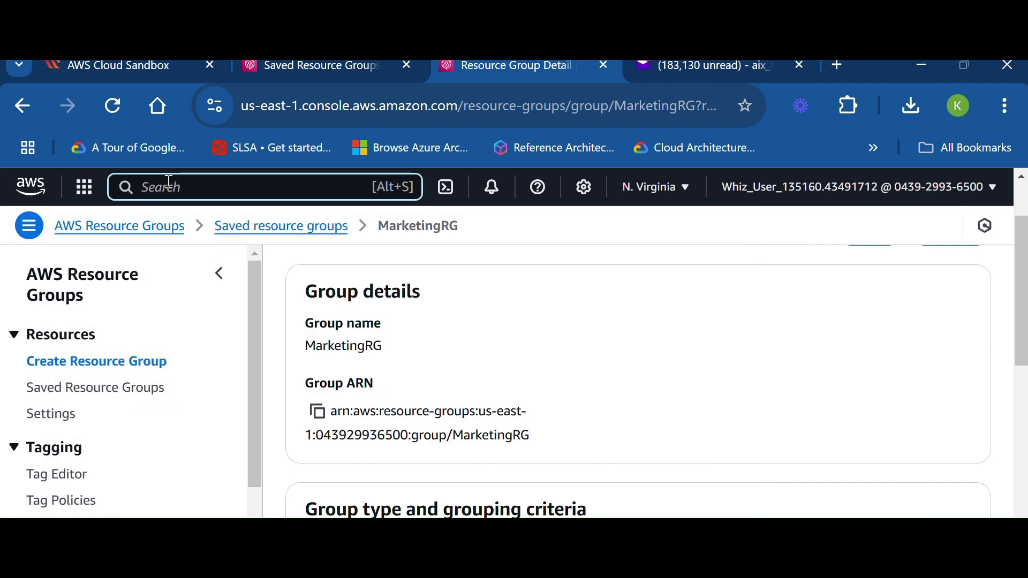
type("Ec2")
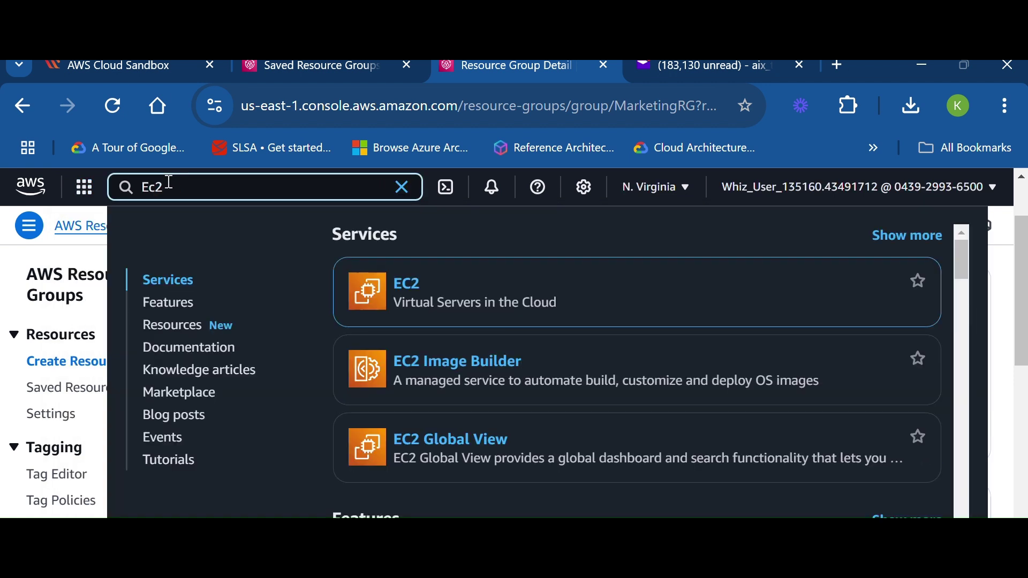
left_click(416, 288)
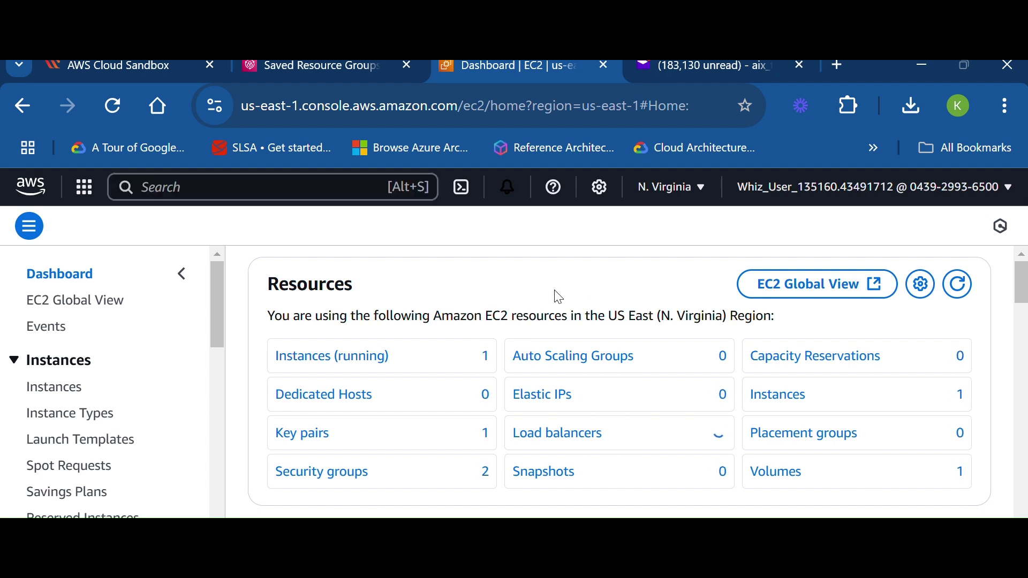
scroll(686, 358, "down", 3)
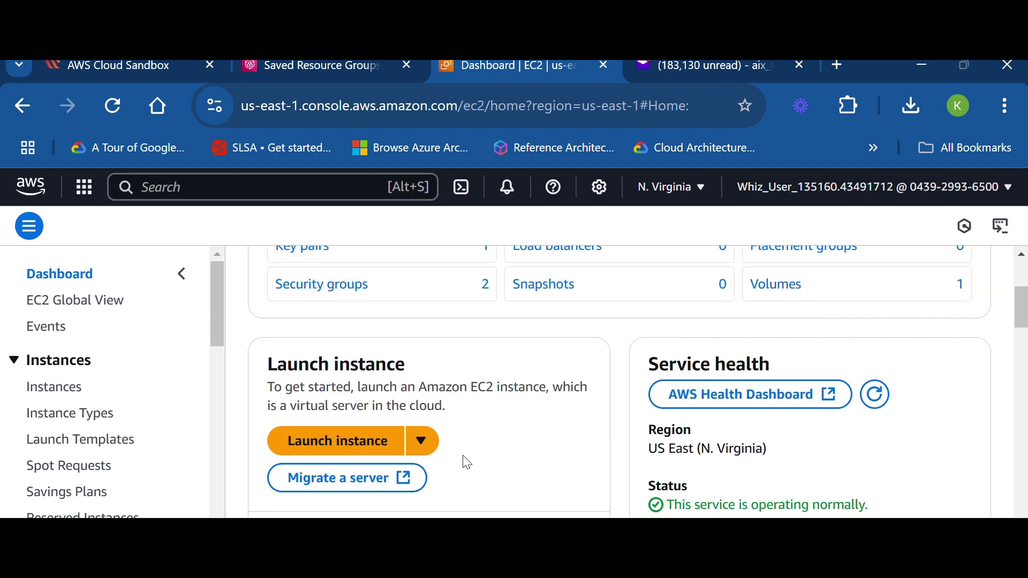
left_click(342, 444)
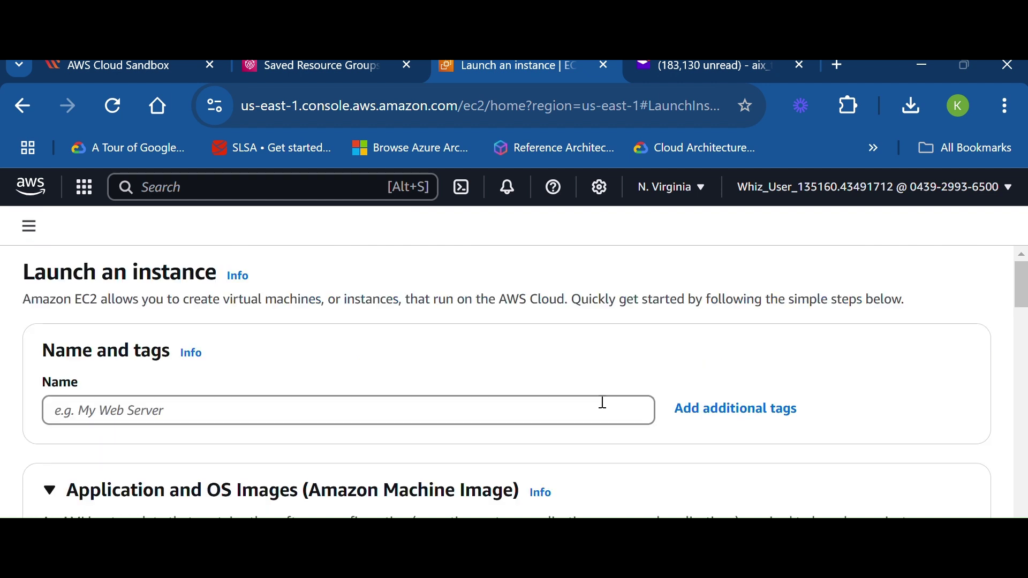
- Enter webserver1 as the instance name and open its additional tag settings
left_click(190, 413)
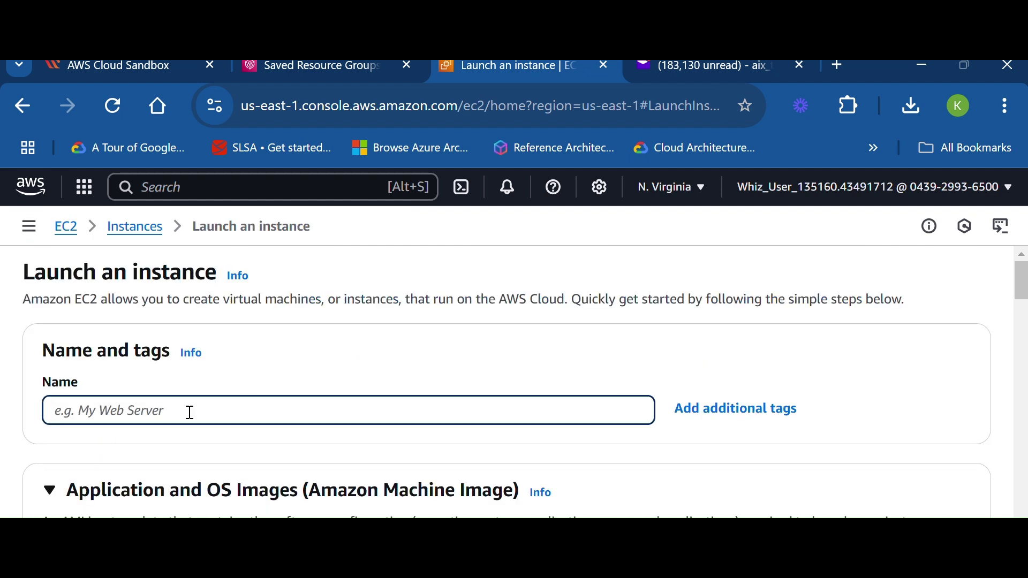
type("webserver1")
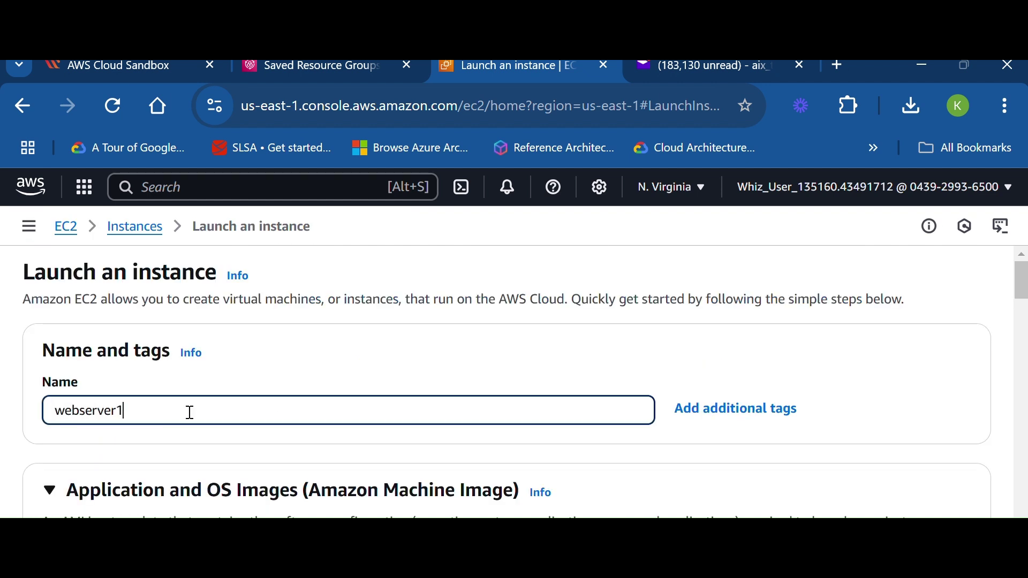
left_click(738, 414)
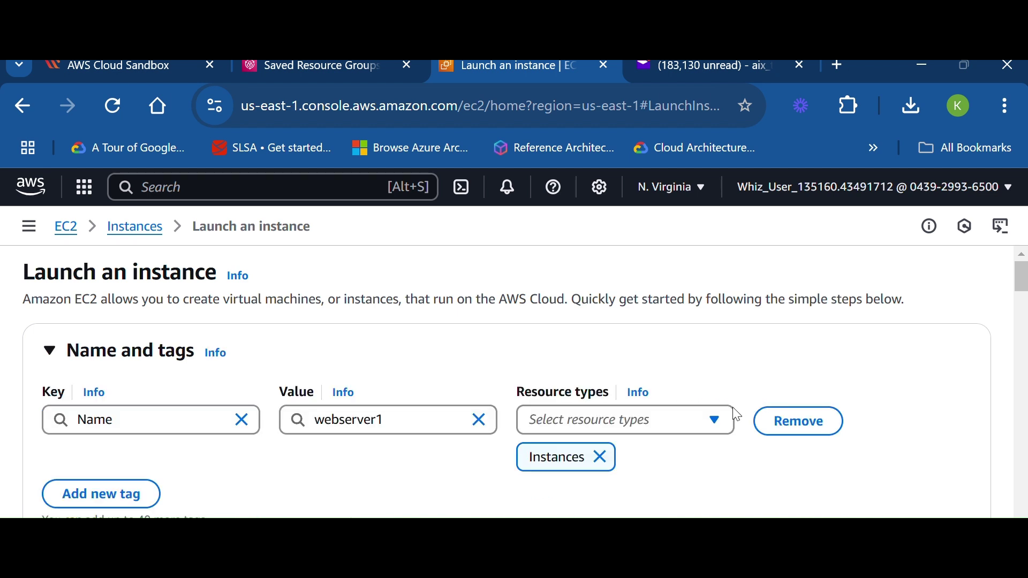
- Change the instance's tag to key Department with value Marketing
left_click(129, 424)
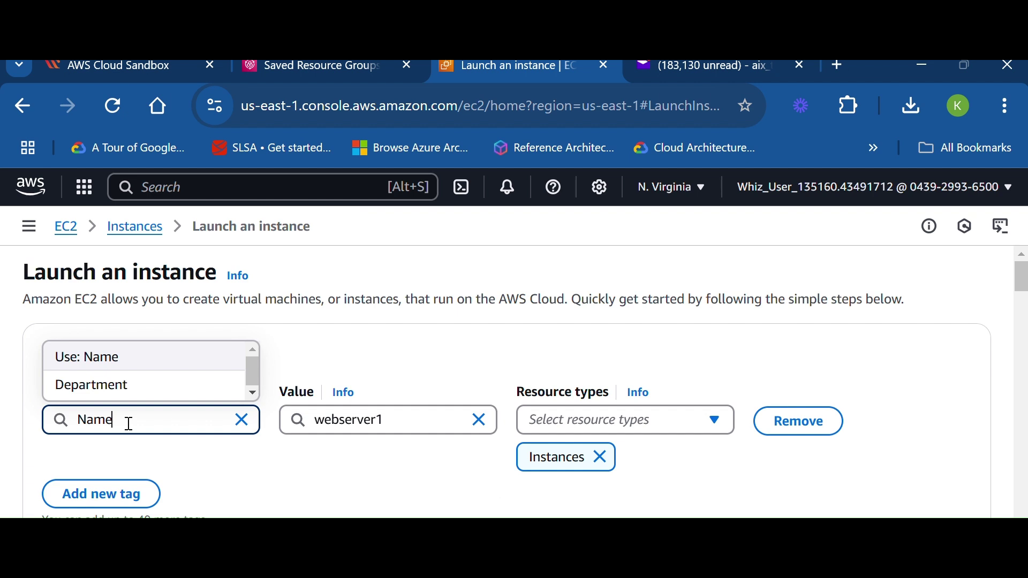
left_click(122, 390)
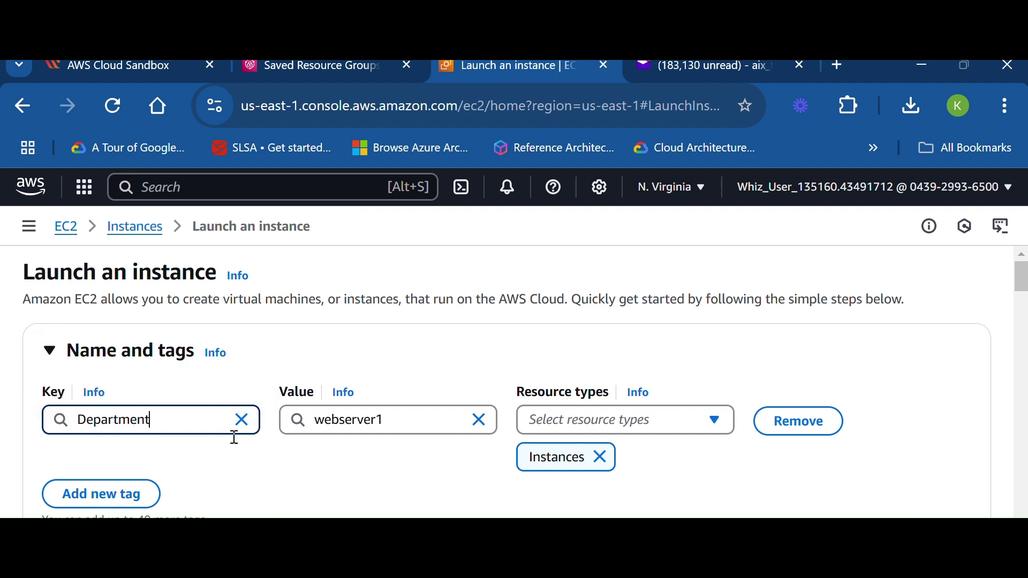
left_click(334, 421)
left_click_drag(404, 421, 307, 419)
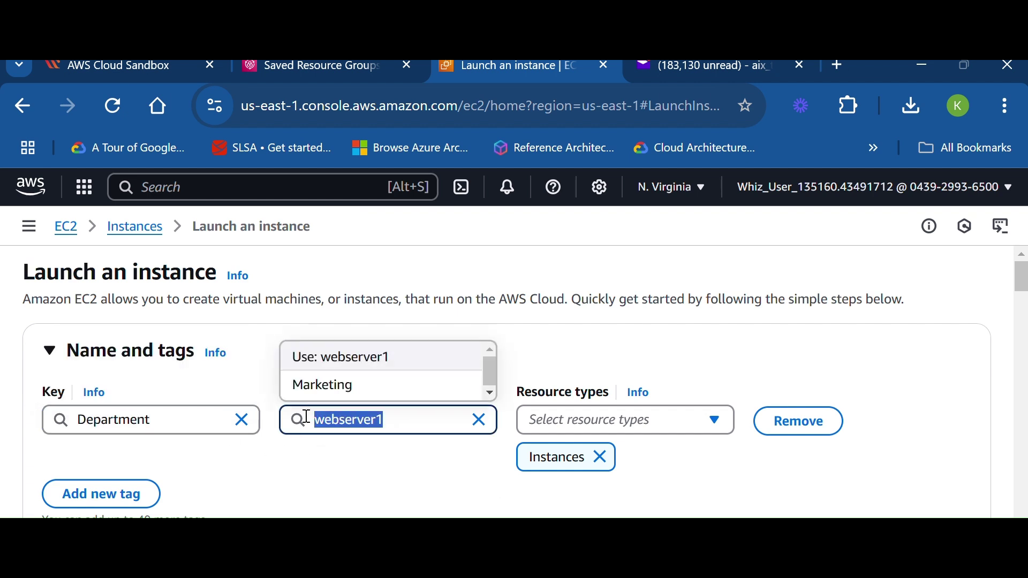
left_click(318, 393)
scroll(644, 459, "down", 5)
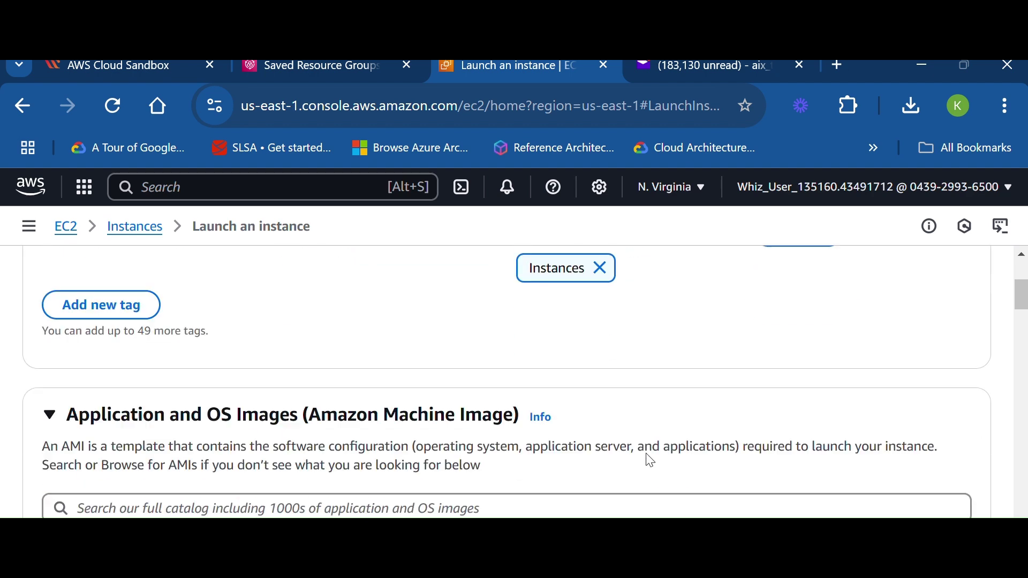
scroll(651, 461, "down", 2)
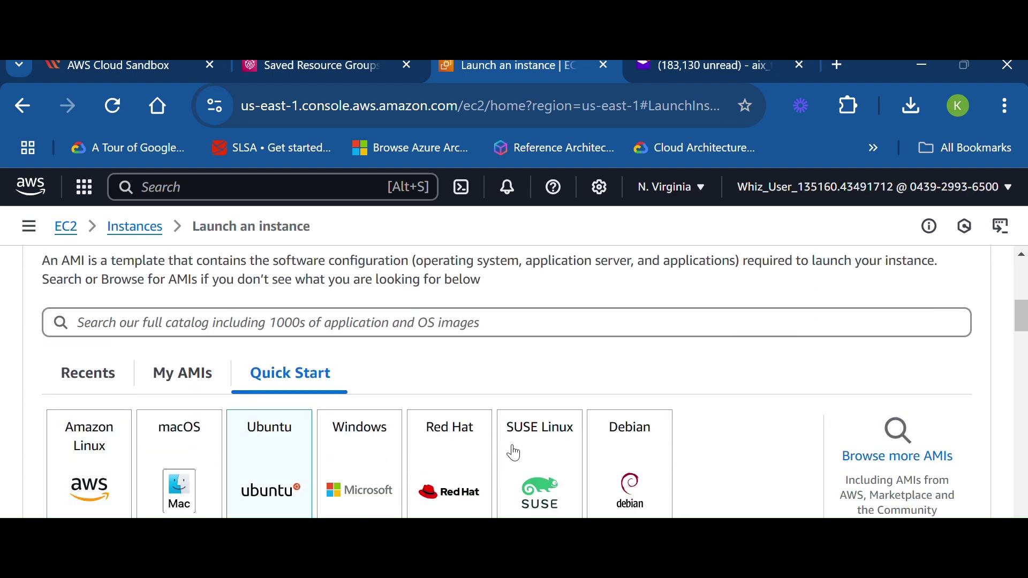
scroll(790, 392, "down", 8)
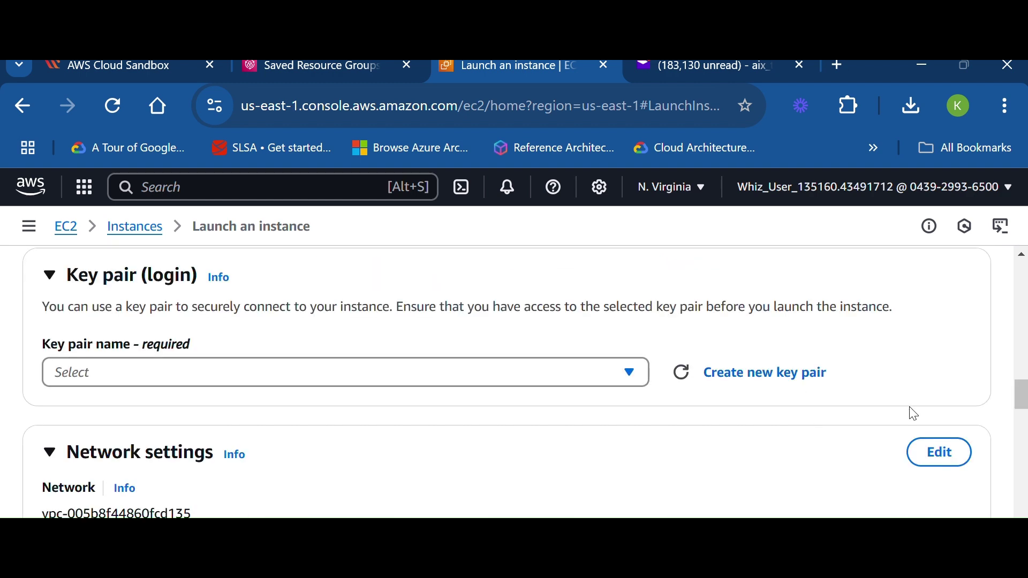
scroll(737, 385, "down", 2)
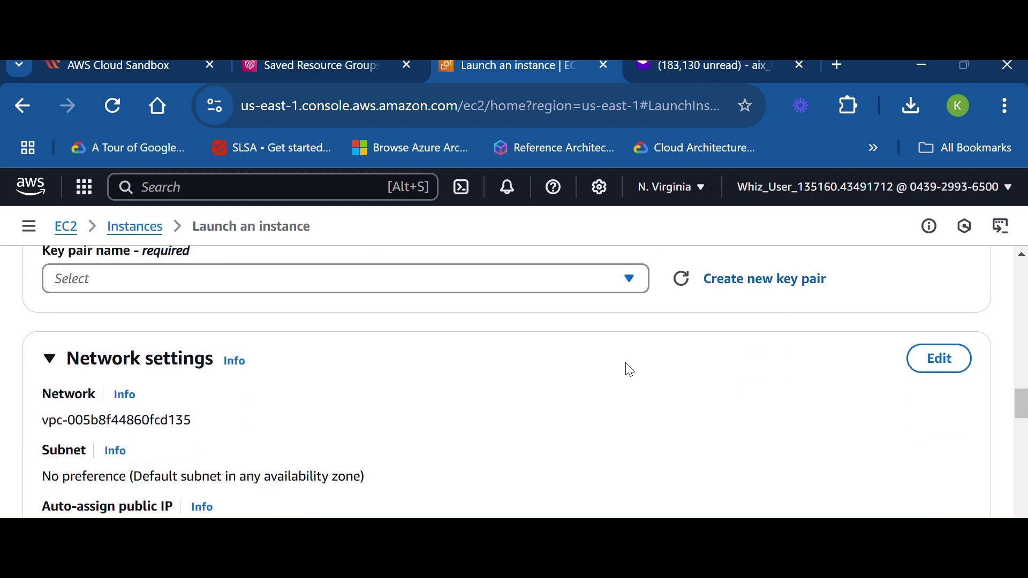
left_click(772, 282)
scroll(523, 407, "down", 3)
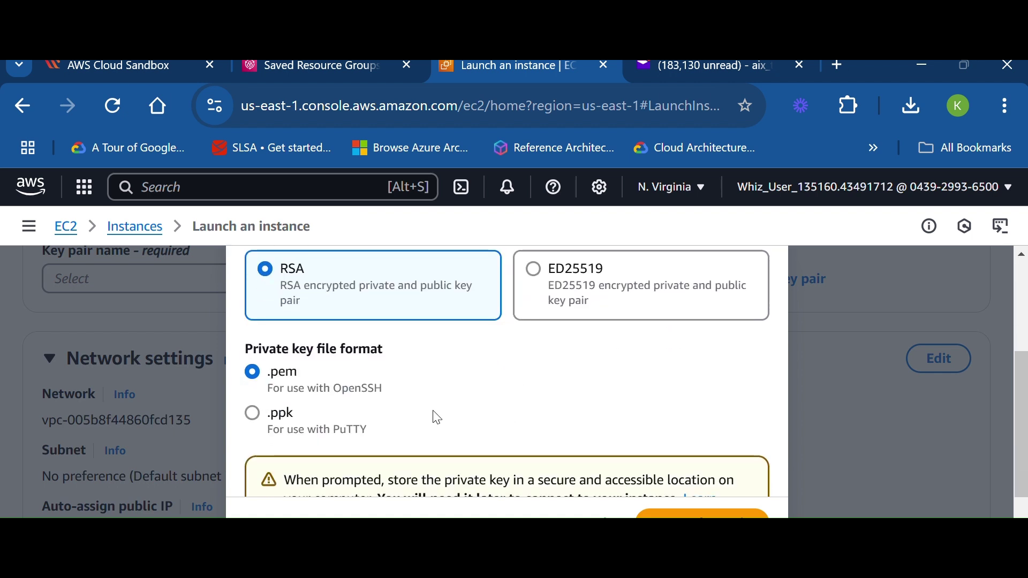
scroll(283, 423, "down", 2)
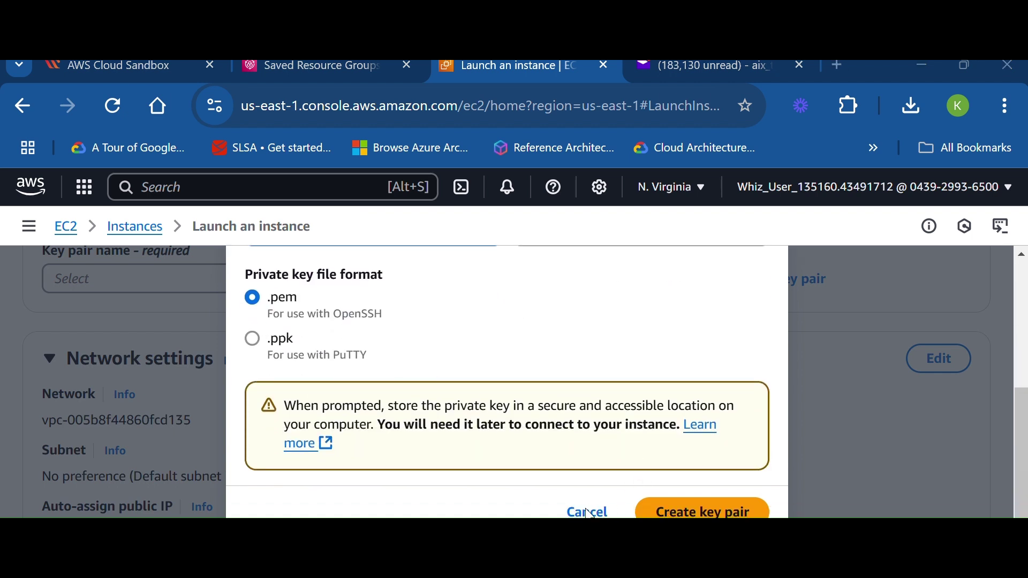
scroll(739, 367, "up", 5)
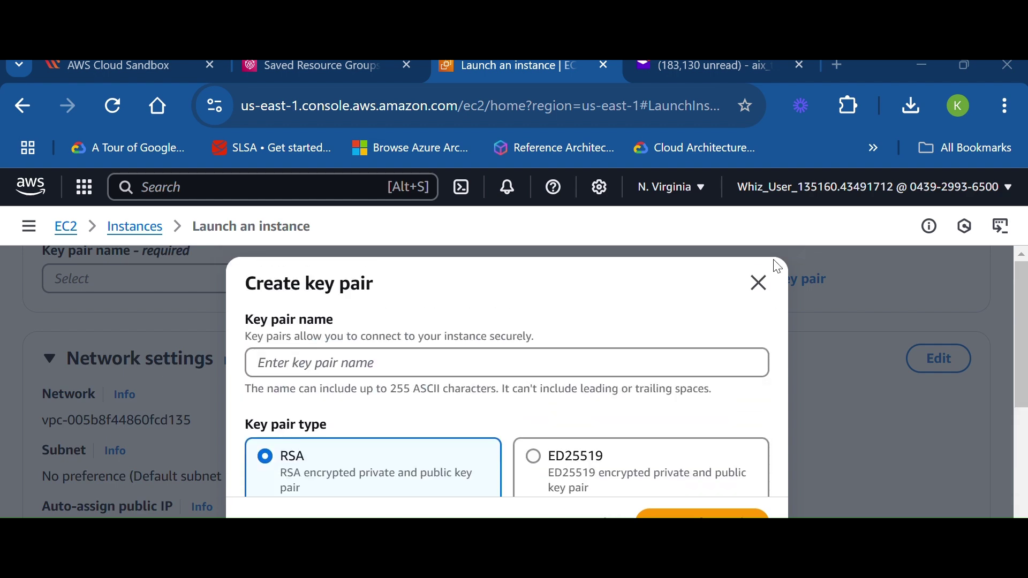
key("Escape")
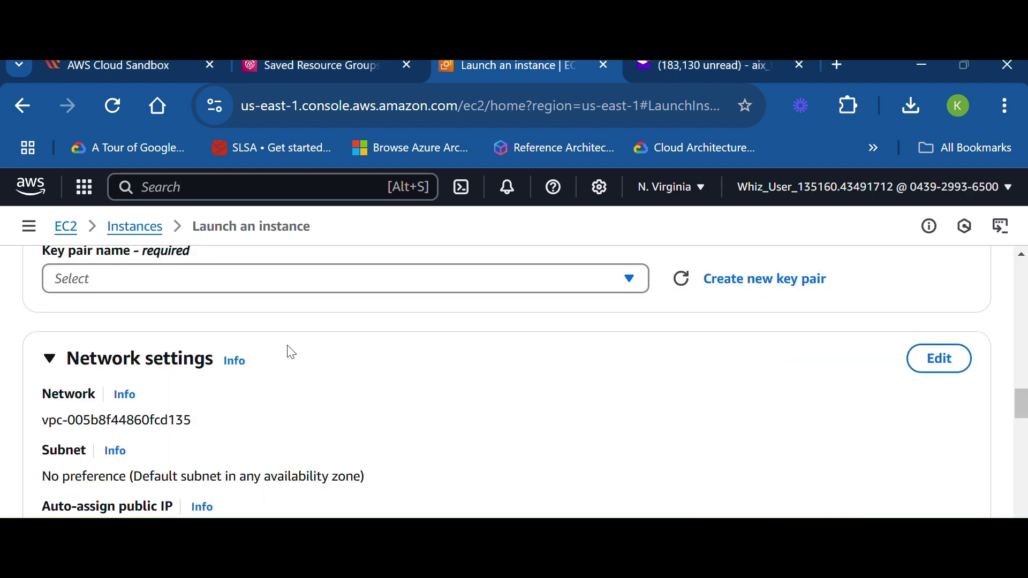
- Select the existing Helloewjwepoe key pair and launch the instance with the remaining settings at their defaults
left_click(629, 279)
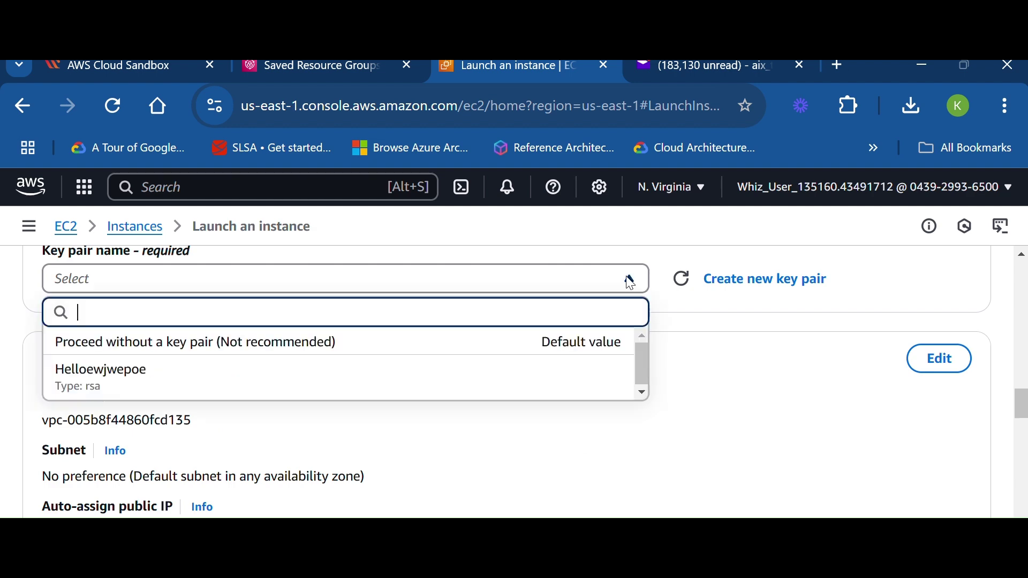
left_click(65, 380)
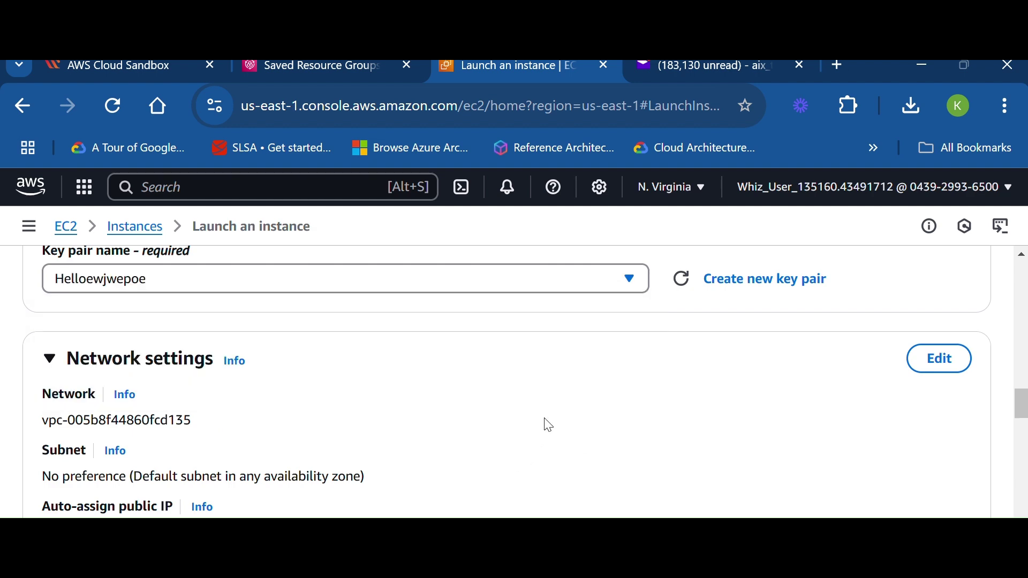
scroll(547, 421, "down", 2)
scroll(552, 413, "down", 10)
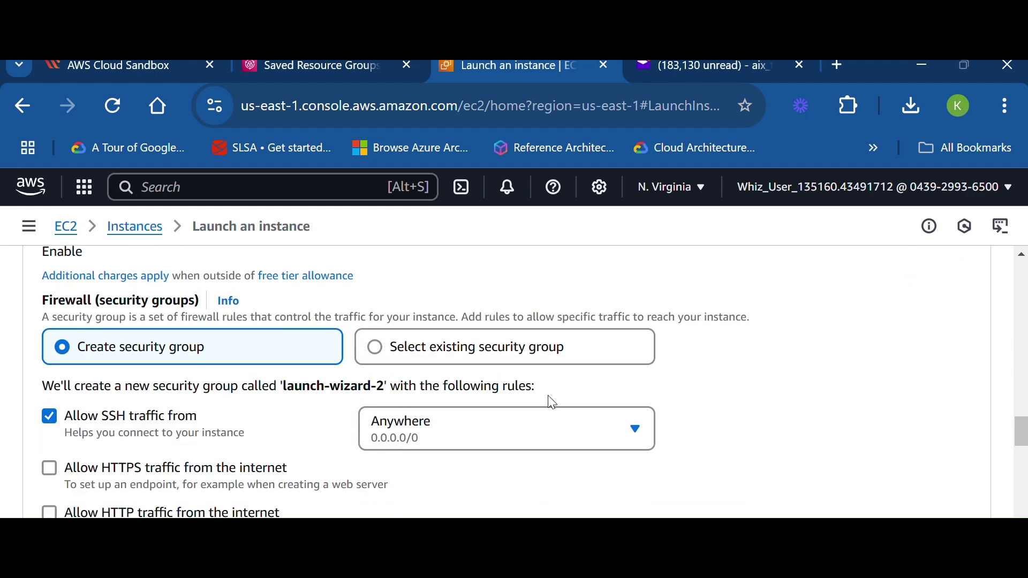
scroll(562, 400, "down", 8)
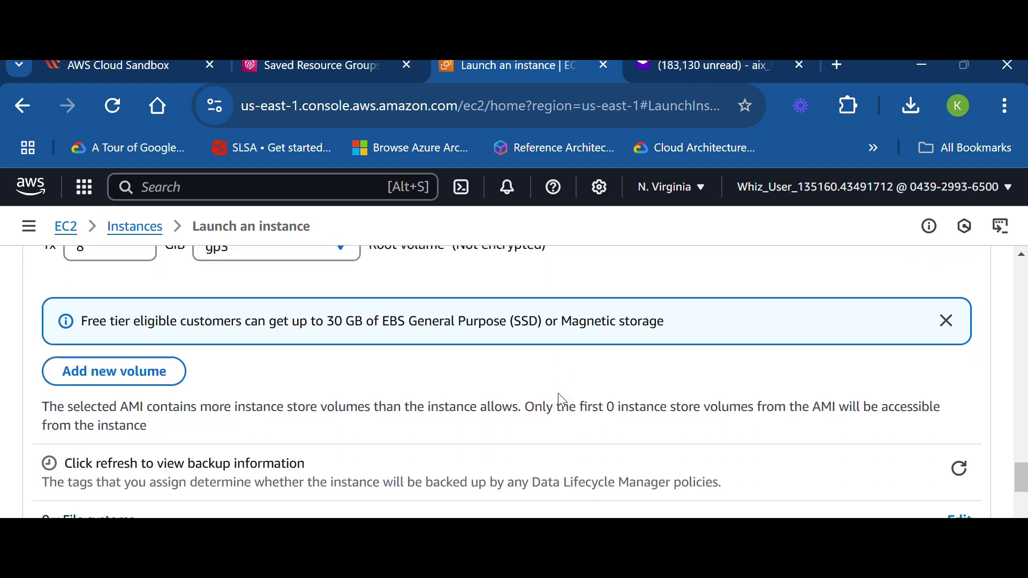
scroll(562, 401, "down", 2)
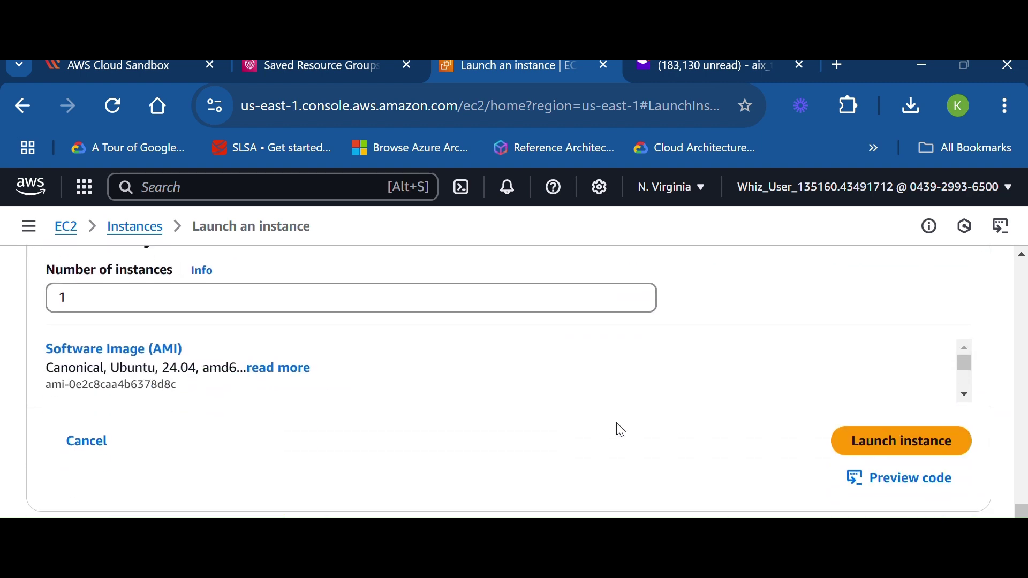
left_click(950, 444)
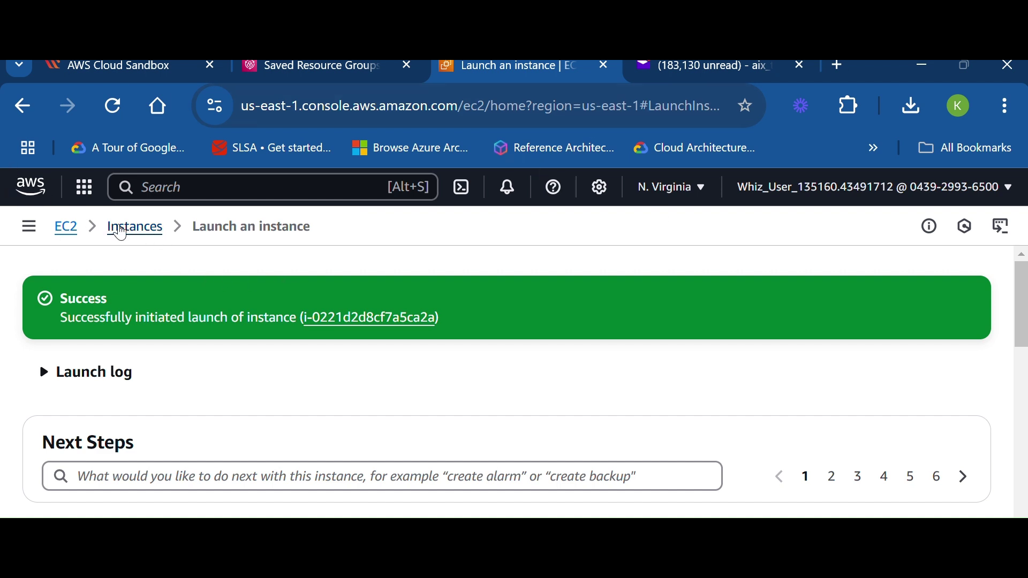
- Check the EC2 instances list, and return to Resource Groups & Tag Editor by searching for Resource
left_click(135, 228)
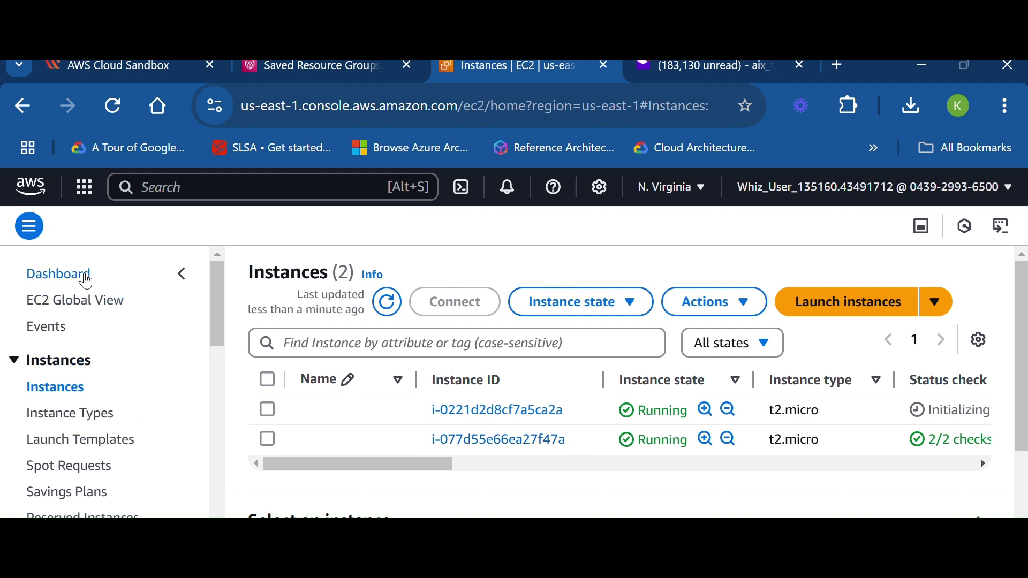
left_click(205, 181)
type("Re")
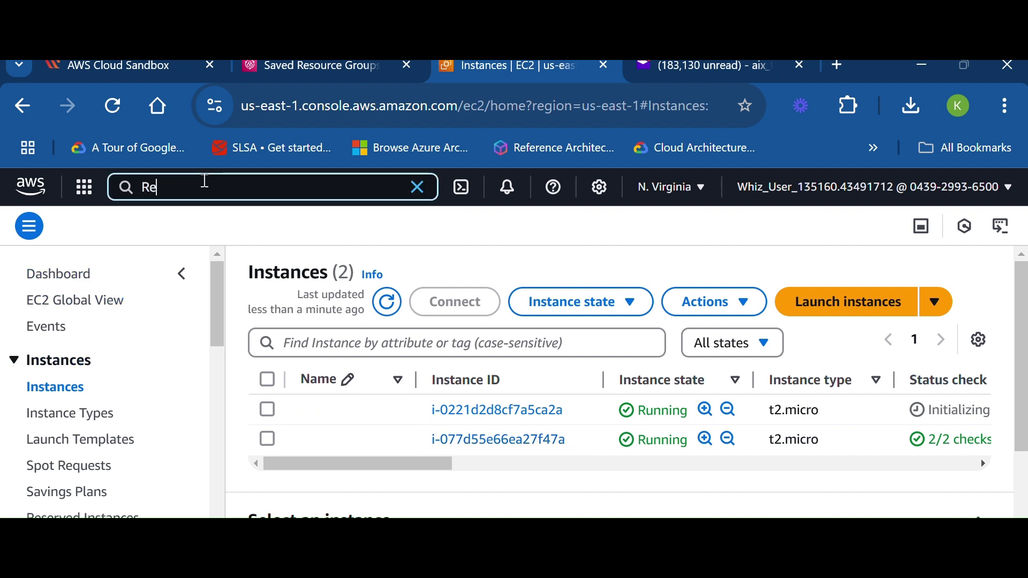
type("source")
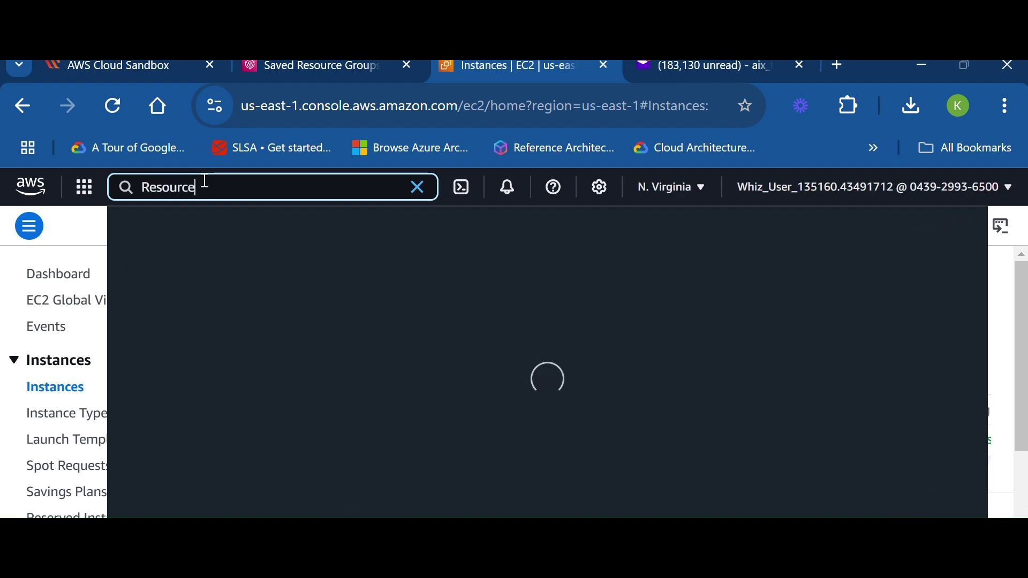
scroll(474, 442, "down", 1)
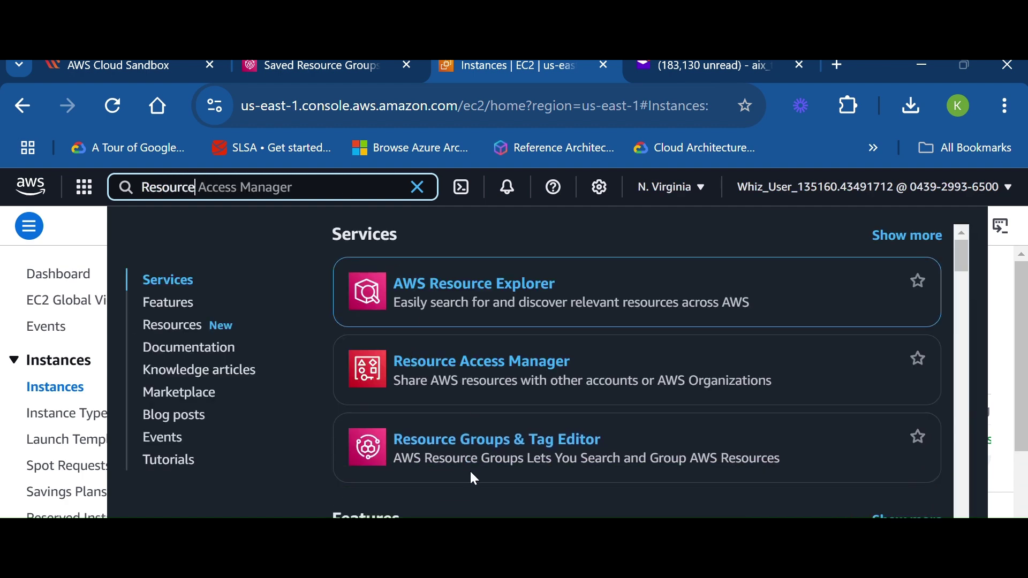
left_click(471, 443)
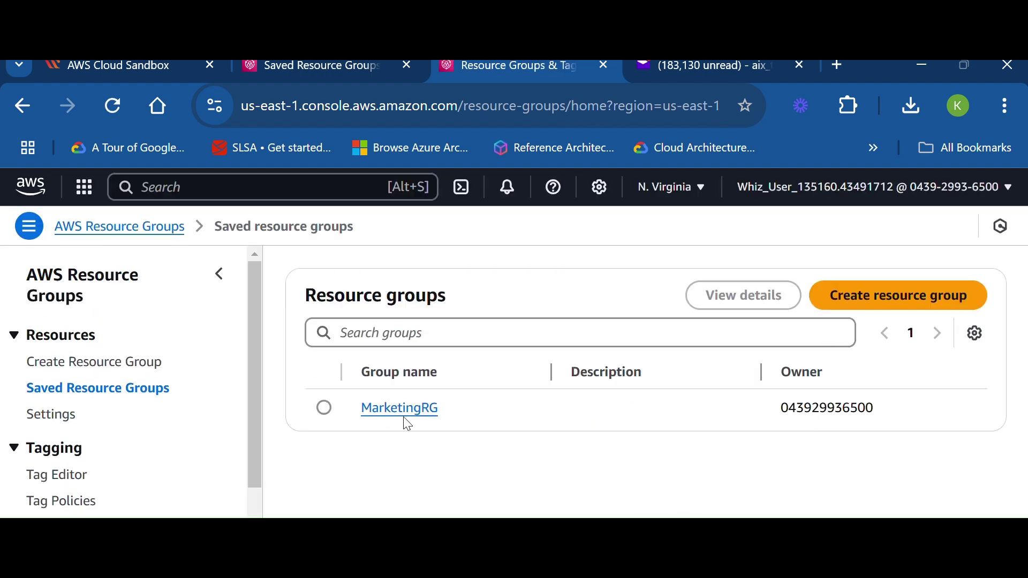
- Open the MarketingRG group and examine its grouping criteria and the EC2 instances among its group resources
left_click(404, 413)
scroll(891, 418, "down", 1)
scroll(894, 418, "down", 8)
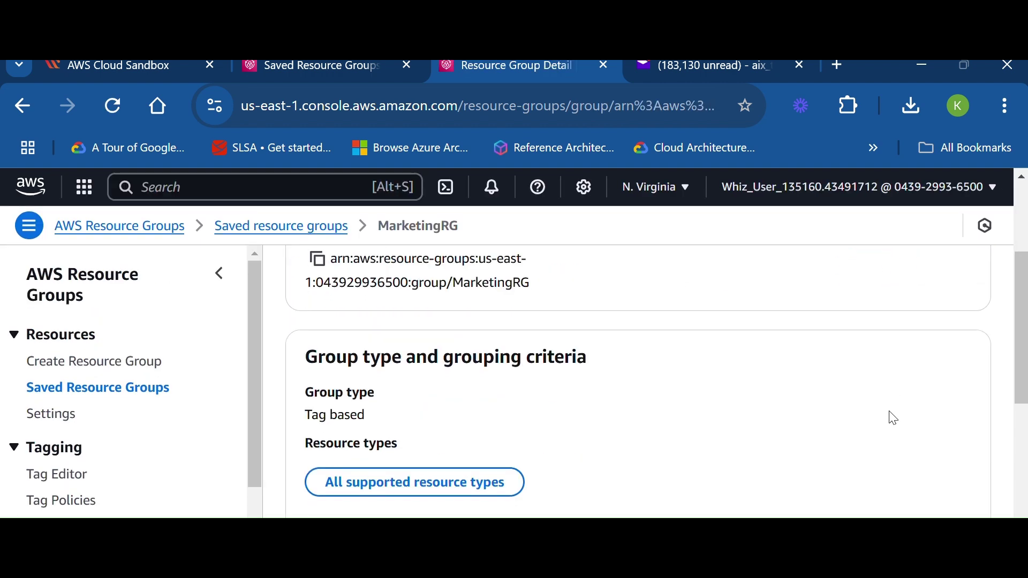
scroll(930, 412, "down", 3)
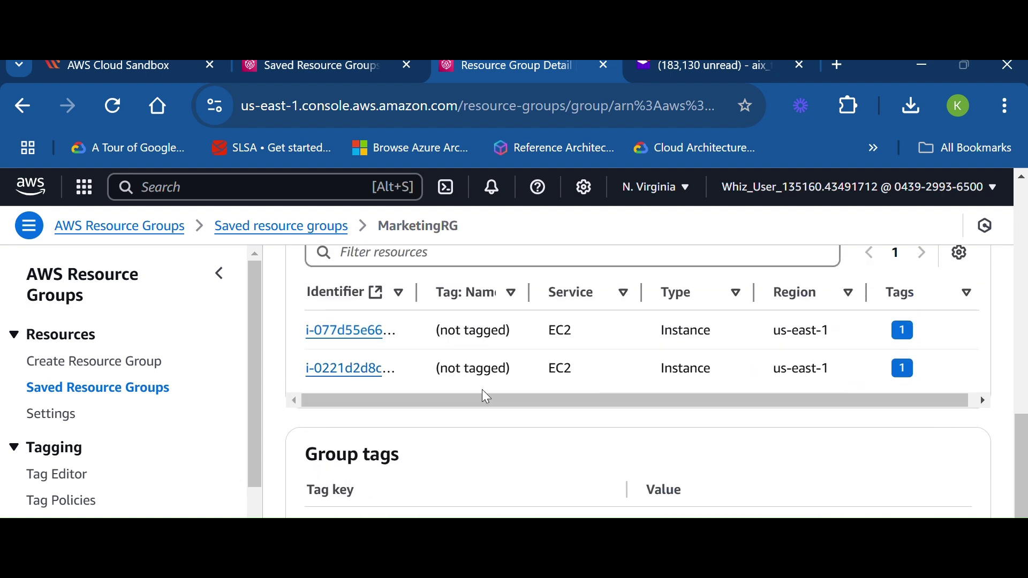
left_click_drag(484, 399, 560, 399)
left_click_drag(632, 401, 516, 397)
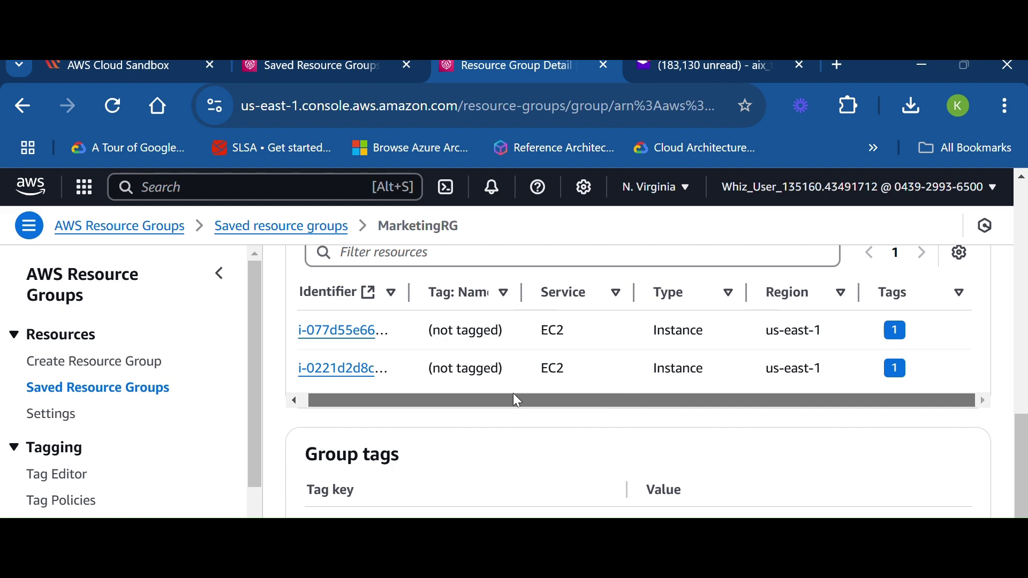
scroll(518, 362, "up", 3)
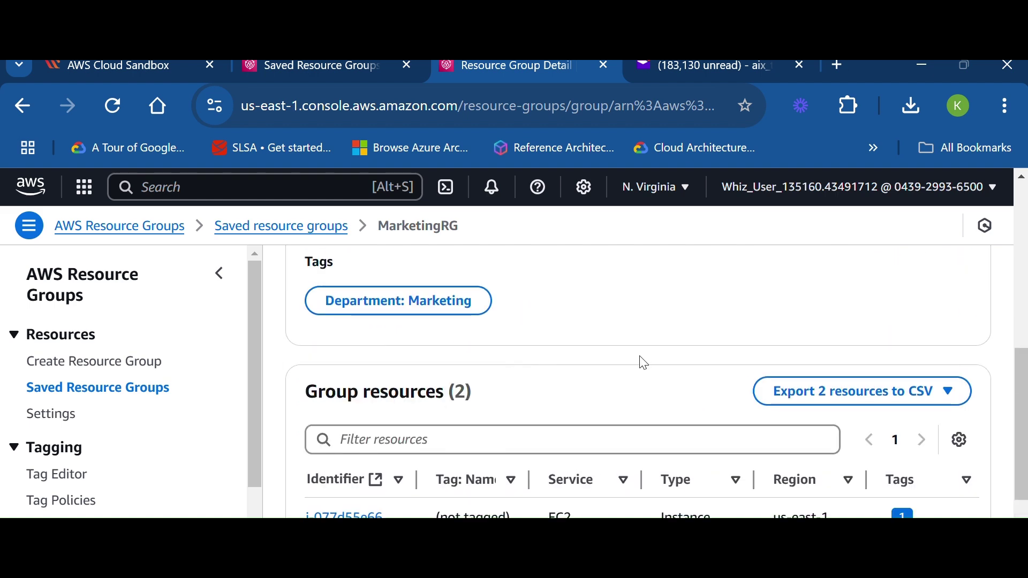
- Compare the MarketingRG group's tag criteria with the EC2 instances listed among its group resources
scroll(645, 362, "down", 3)
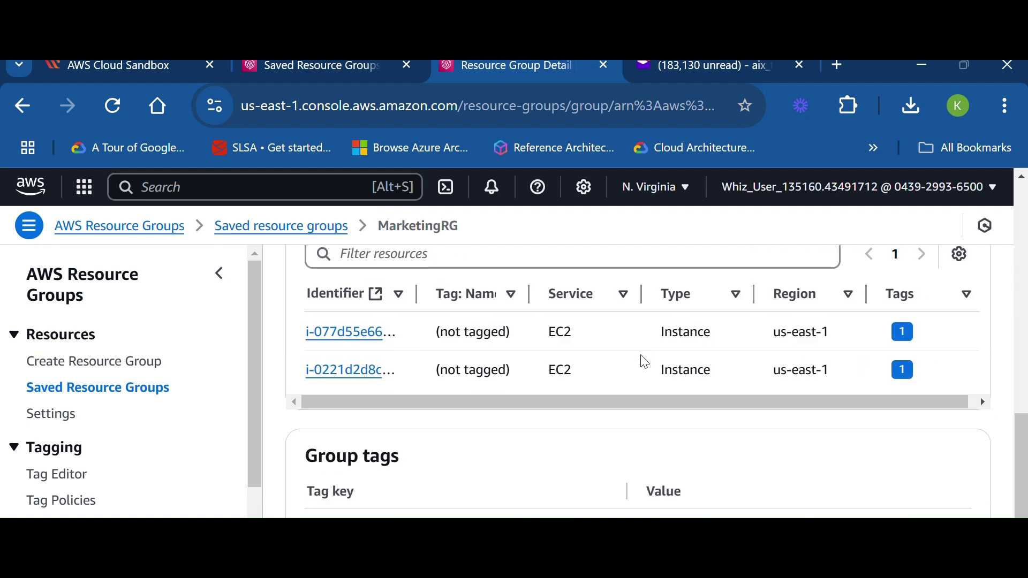
scroll(645, 363, "up", 2)
scroll(616, 407, "up", 5)
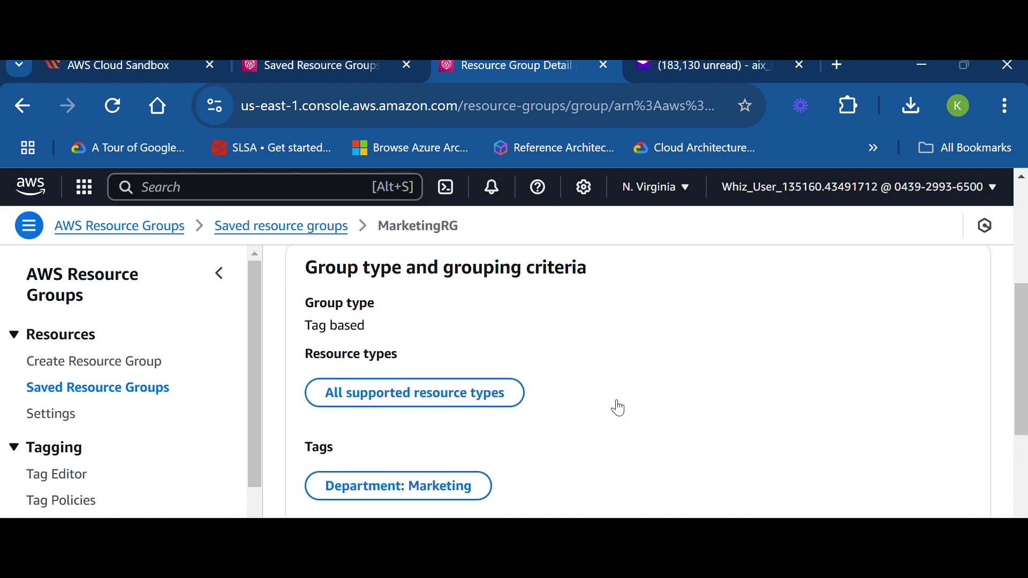
scroll(621, 407, "down", 9)
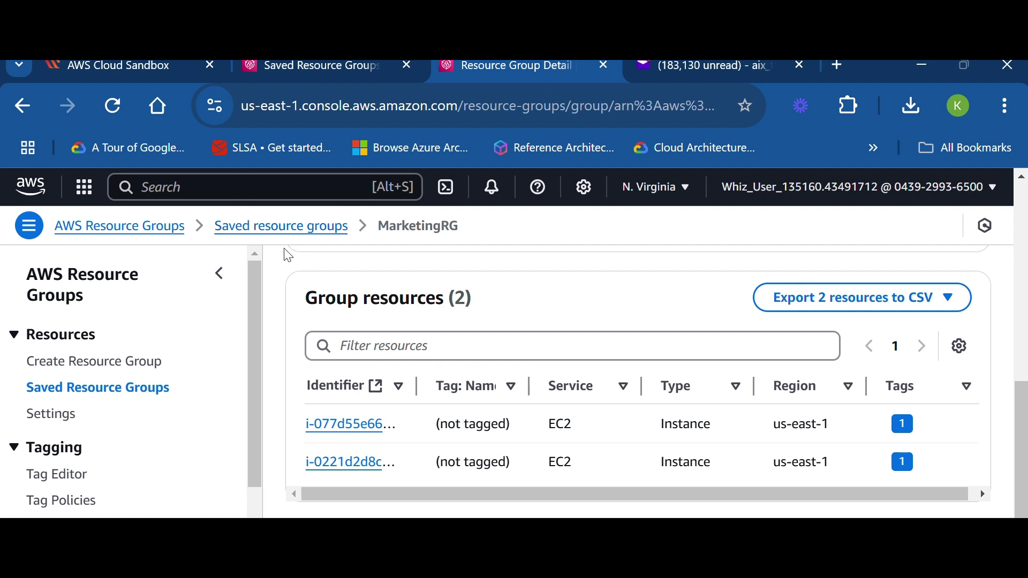
- Return to the saved resource groups, open MarketingRG and delete the group
left_click(155, 229)
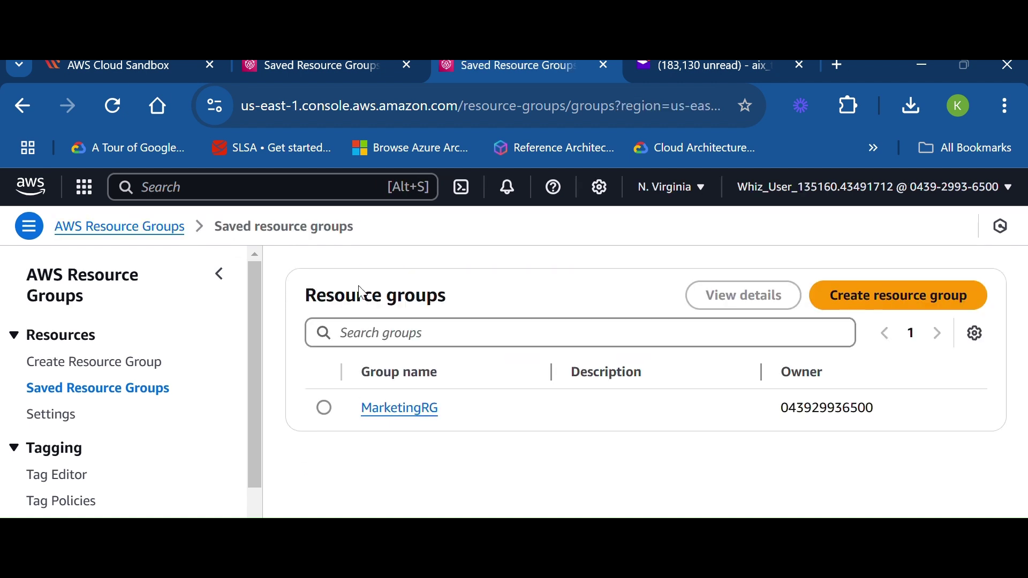
left_click(325, 412)
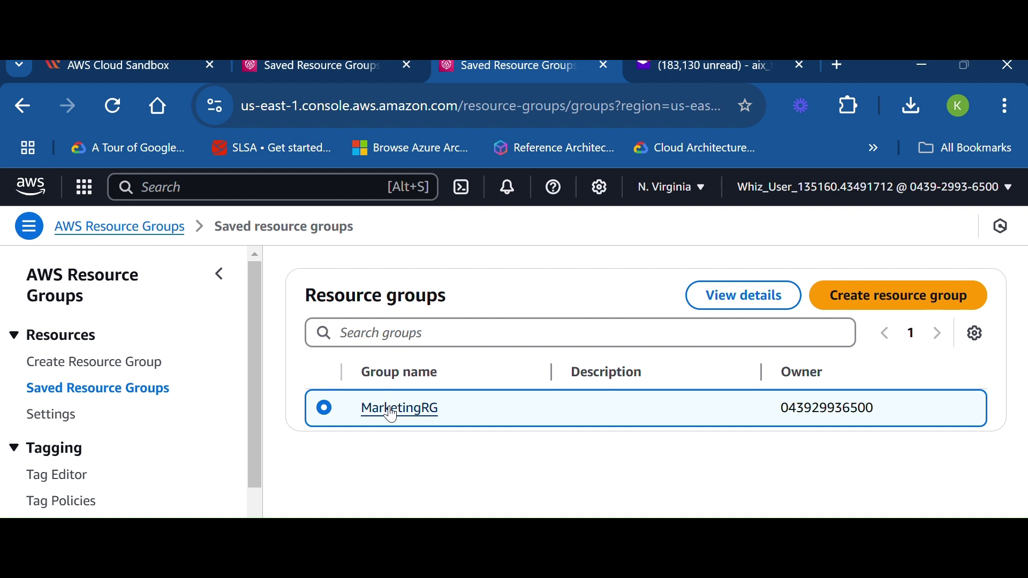
left_click(393, 414)
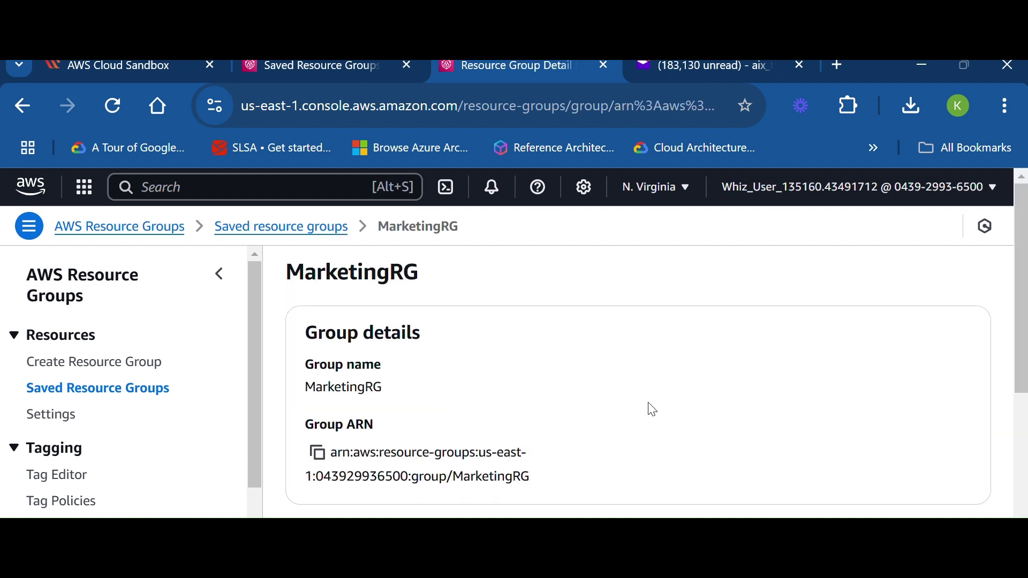
left_click(955, 274)
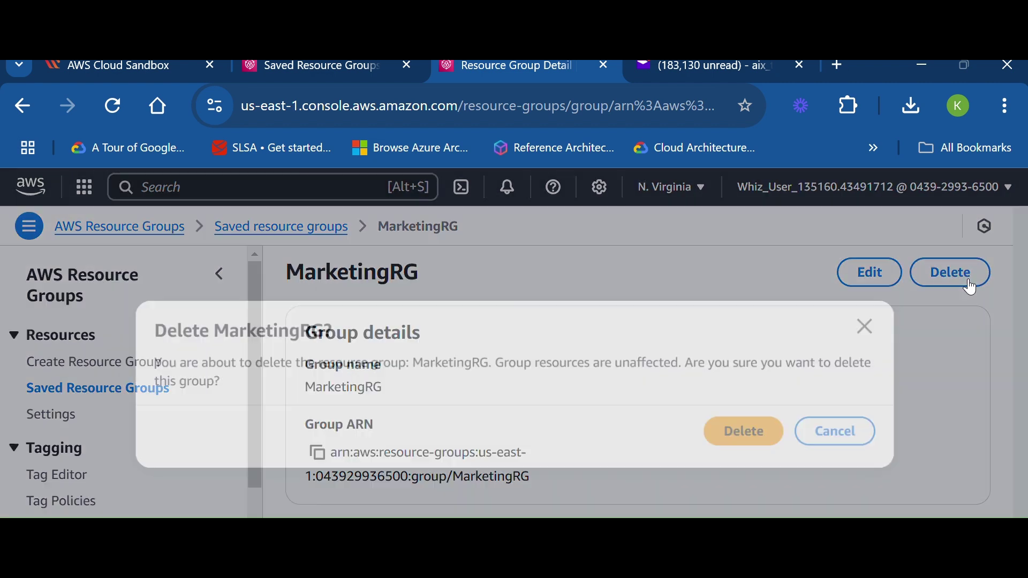
left_click(757, 434)
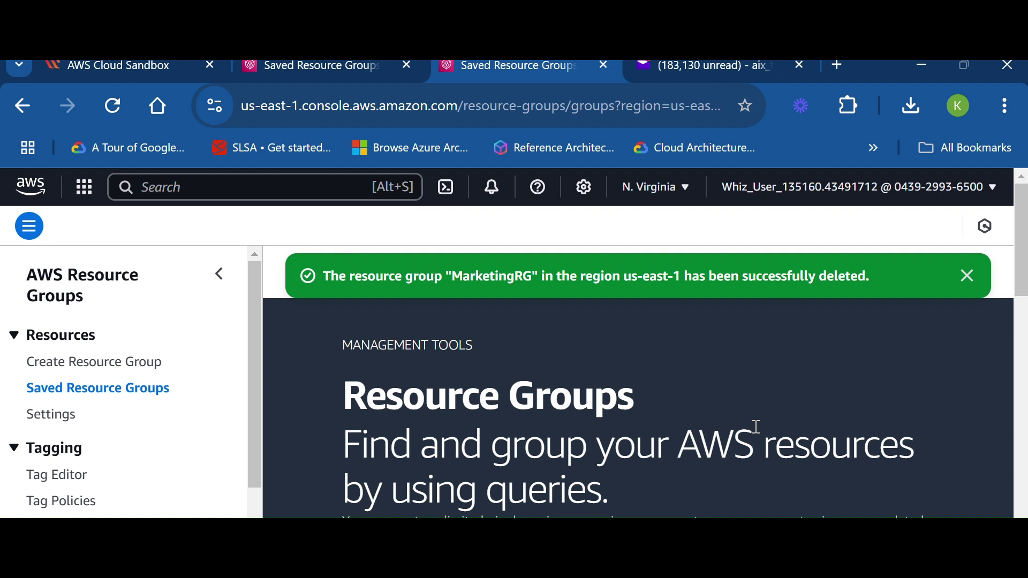
- Search for the Ec2 service, open its running instances list and collapse the instance details pane
left_click(79, 192)
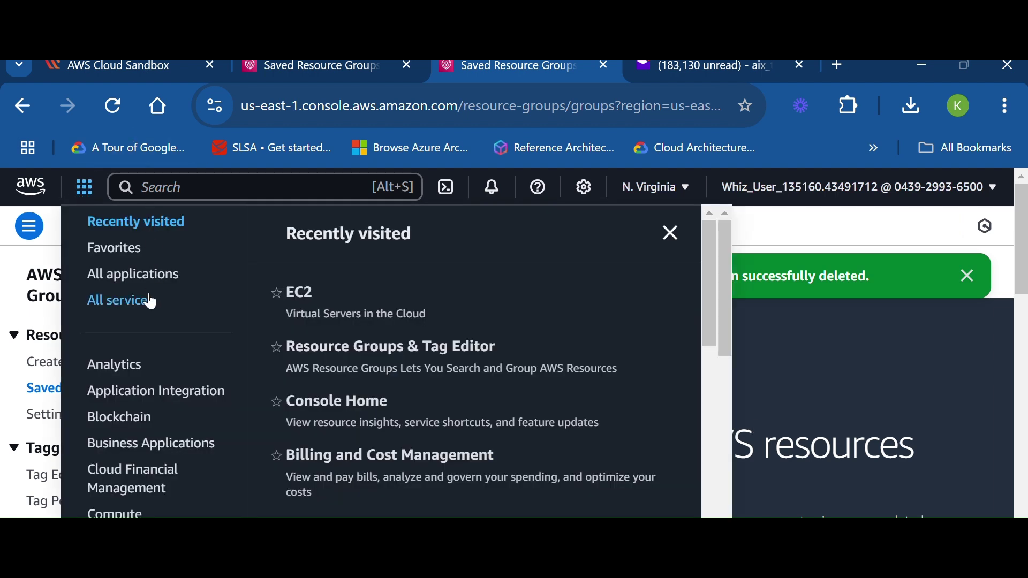
left_click(161, 189)
type("Ec2")
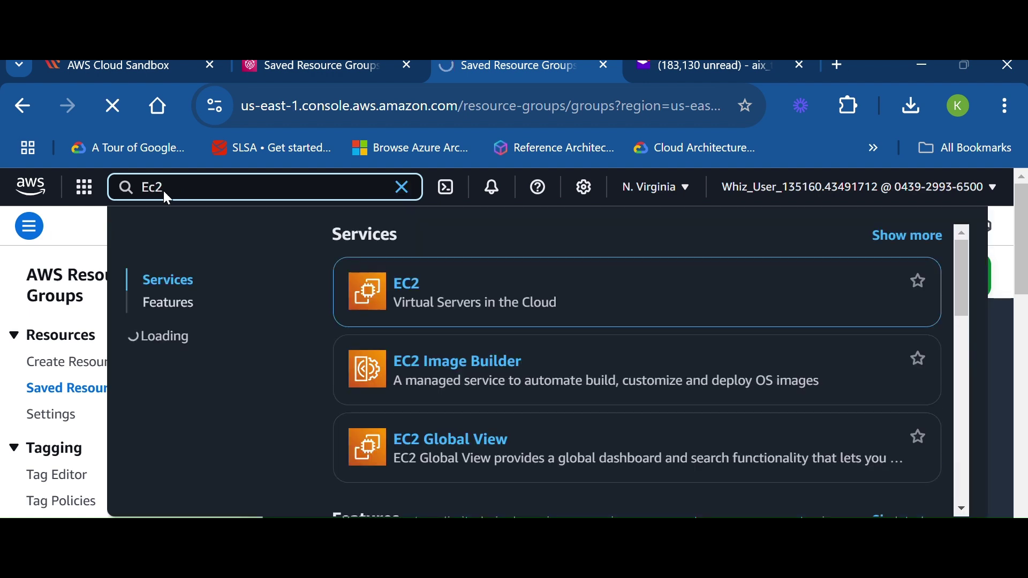
key("Return")
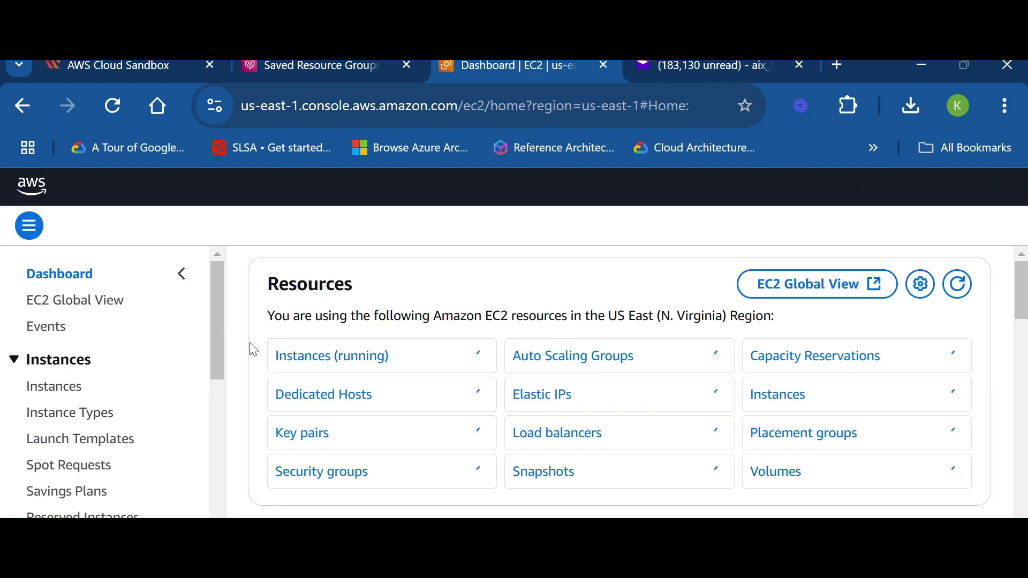
left_click(337, 361)
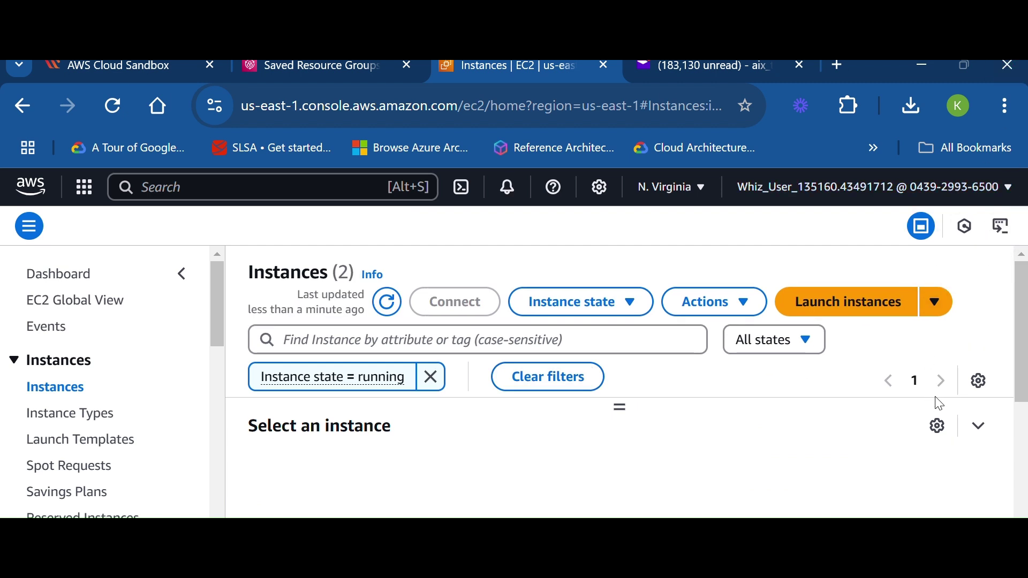
left_click(981, 427)
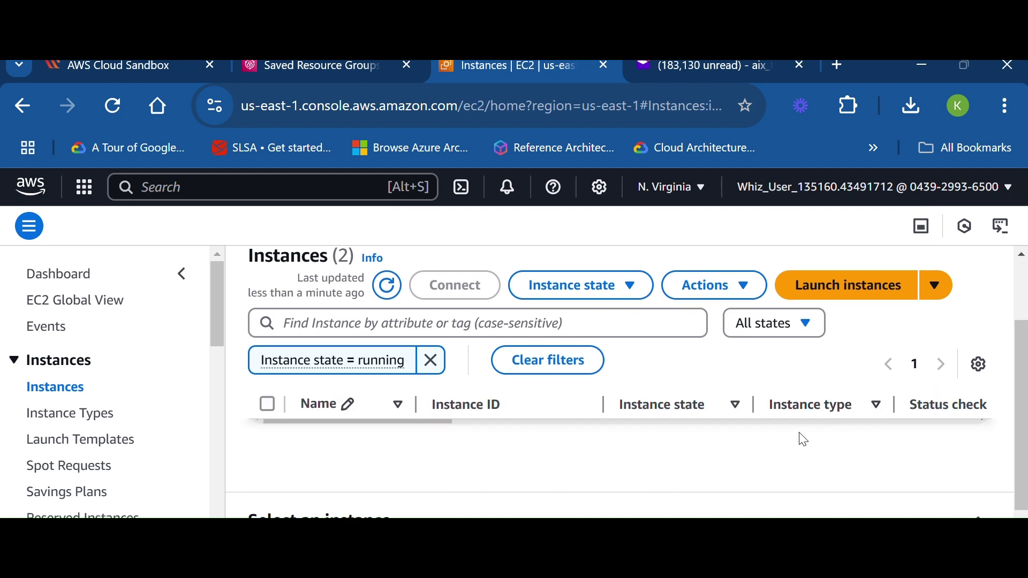